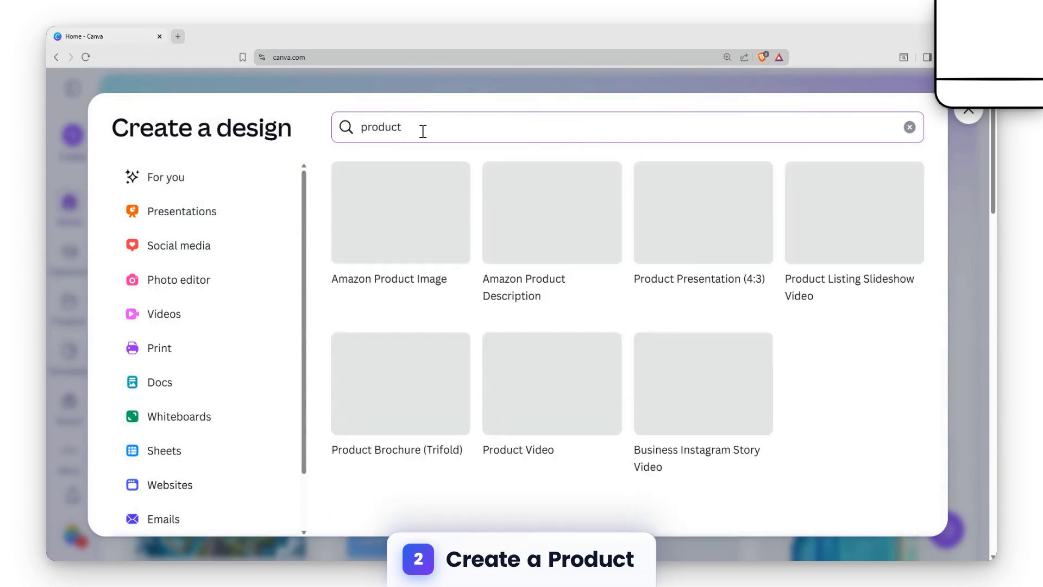
Start a Product Video design and search the elements library for icecream.
left_click(577, 386)
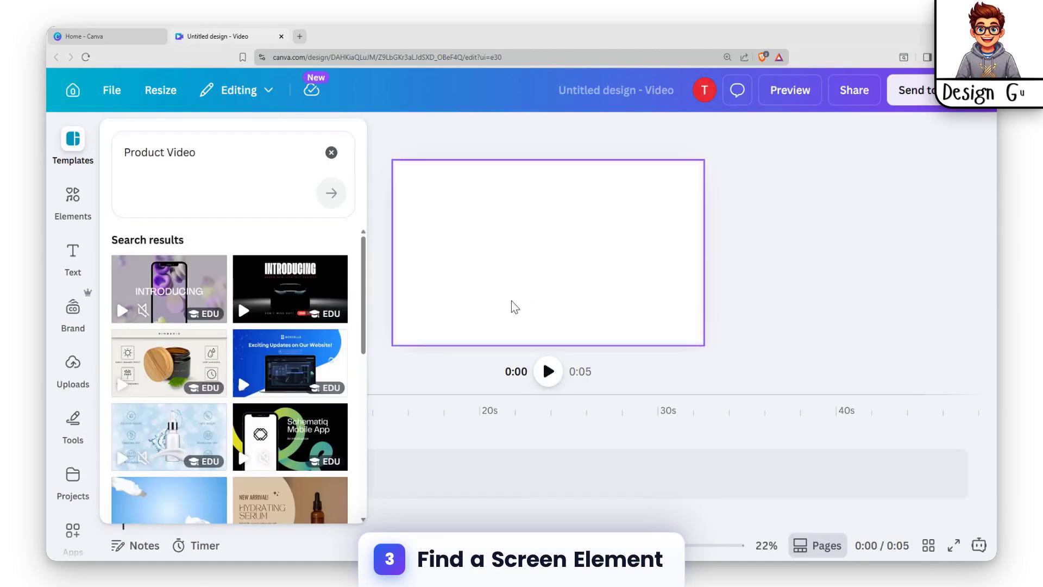
left_click(58, 216)
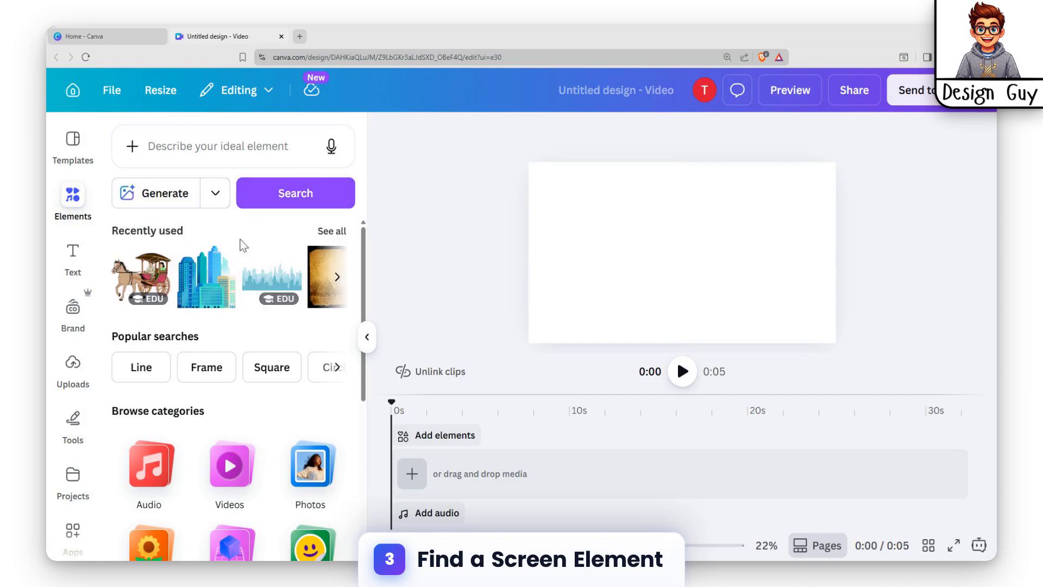
scroll(212, 388, "down", 5)
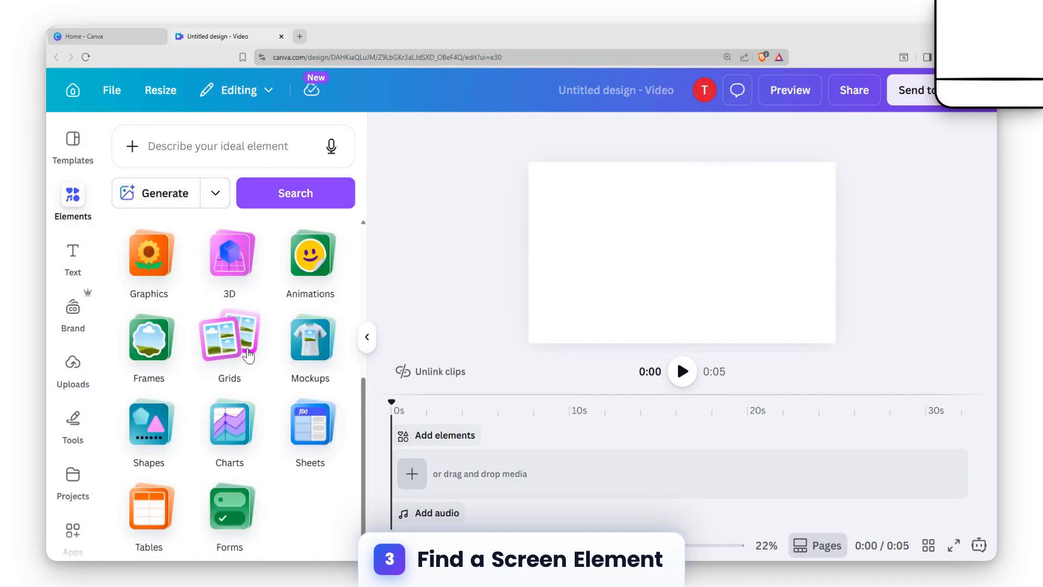
scroll(242, 357, "up", 5)
left_click(261, 145)
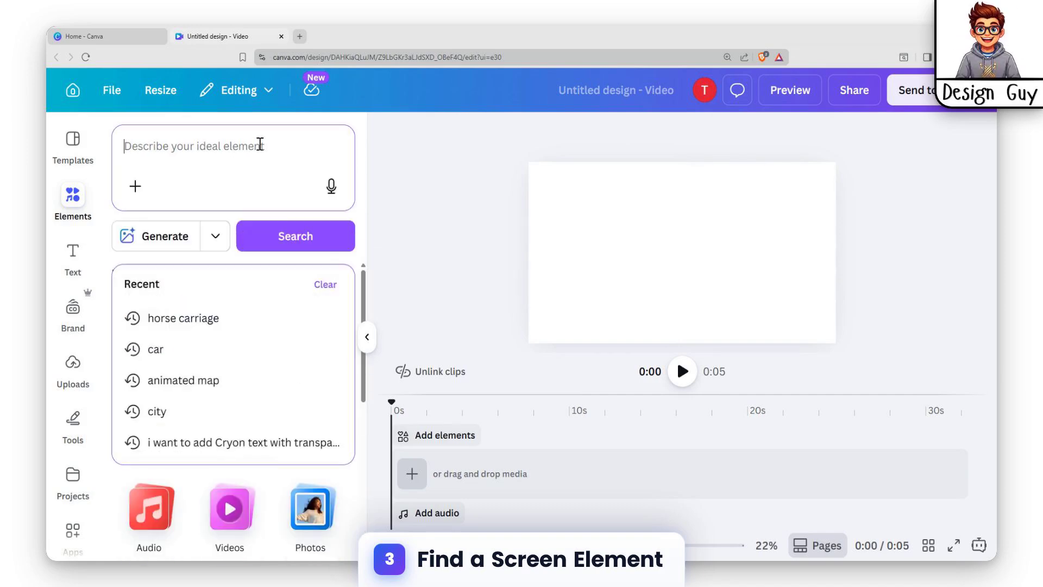
type("icecrea")
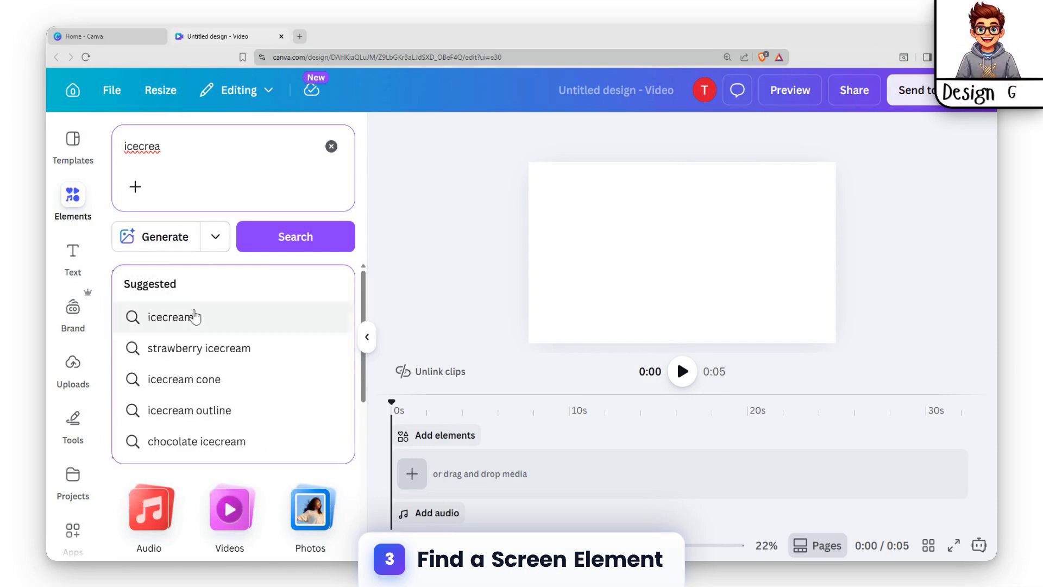
left_click(197, 316)
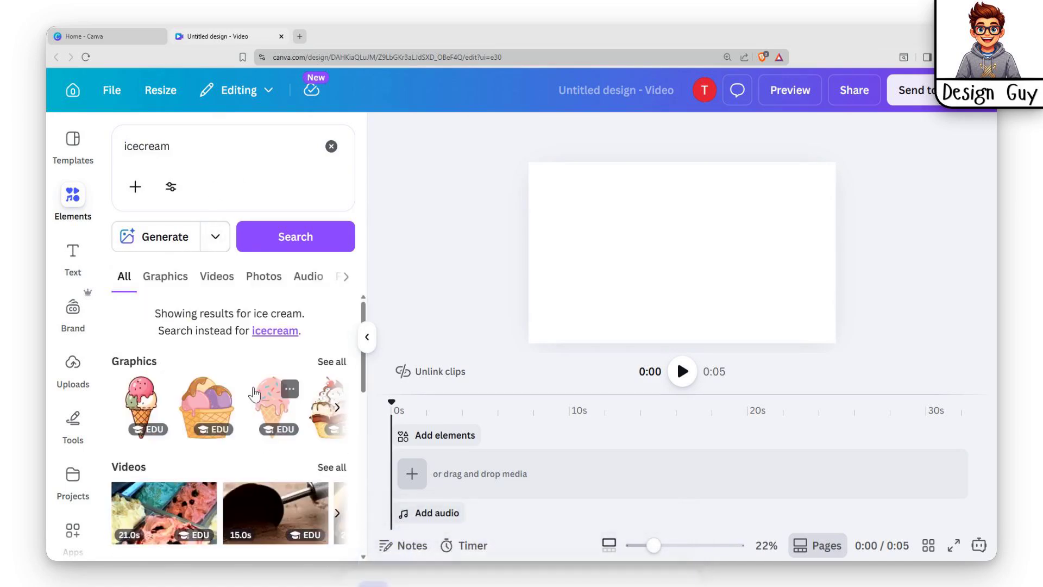
Add an ice cream cones graphic from the Graphics results and position it in the centre of the canvas.
left_click(335, 369)
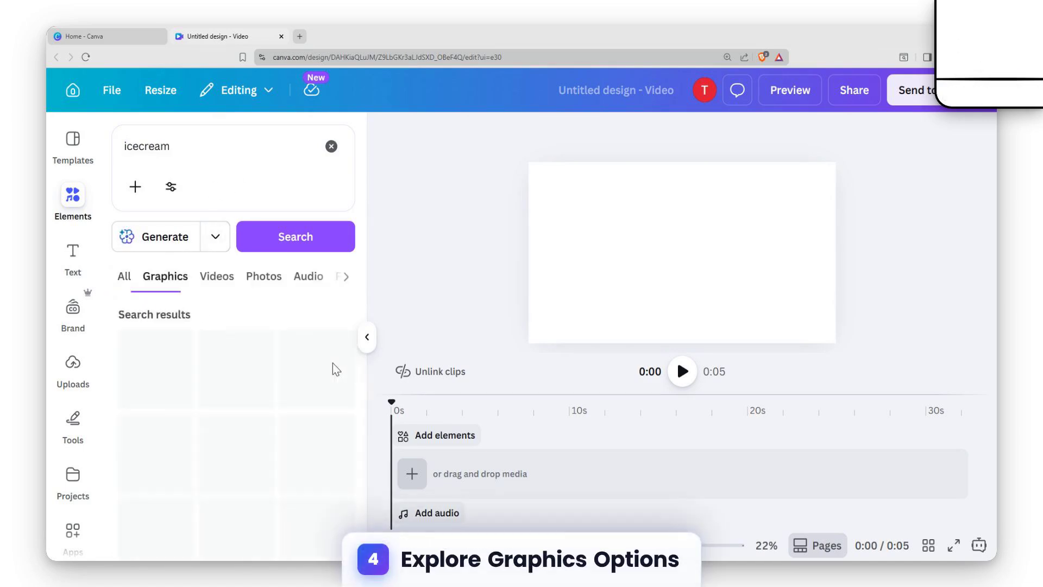
scroll(322, 345, "down", 3)
scroll(323, 351, "down", 5)
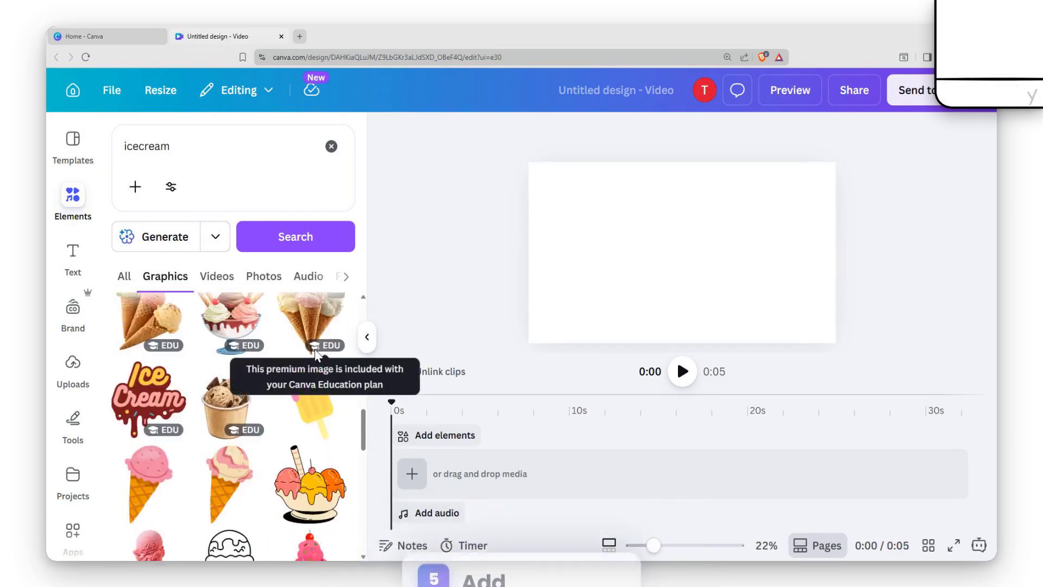
scroll(305, 380, "down", 3)
scroll(153, 435, "up", 5)
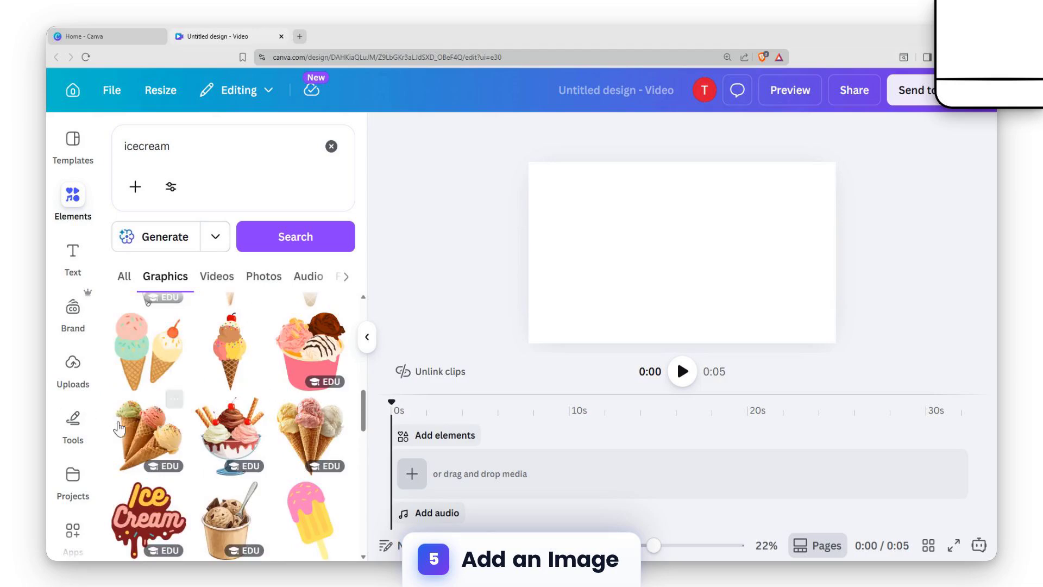
left_click(151, 443)
left_click_drag(751, 181, 721, 211)
mouse_move(659, 251)
left_mouse_down()
mouse_move(699, 249)
mouse_move(669, 252)
mouse_move(670, 261)
left_mouse_up()
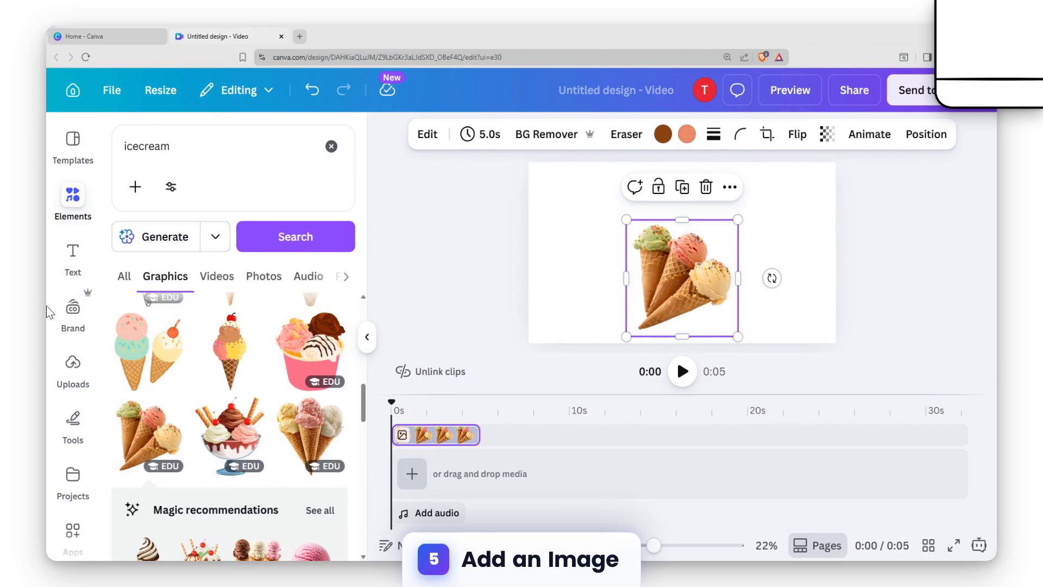
Add a heading text box reading Delicious Ice Cream.
left_click(171, 169)
left_click(73, 253)
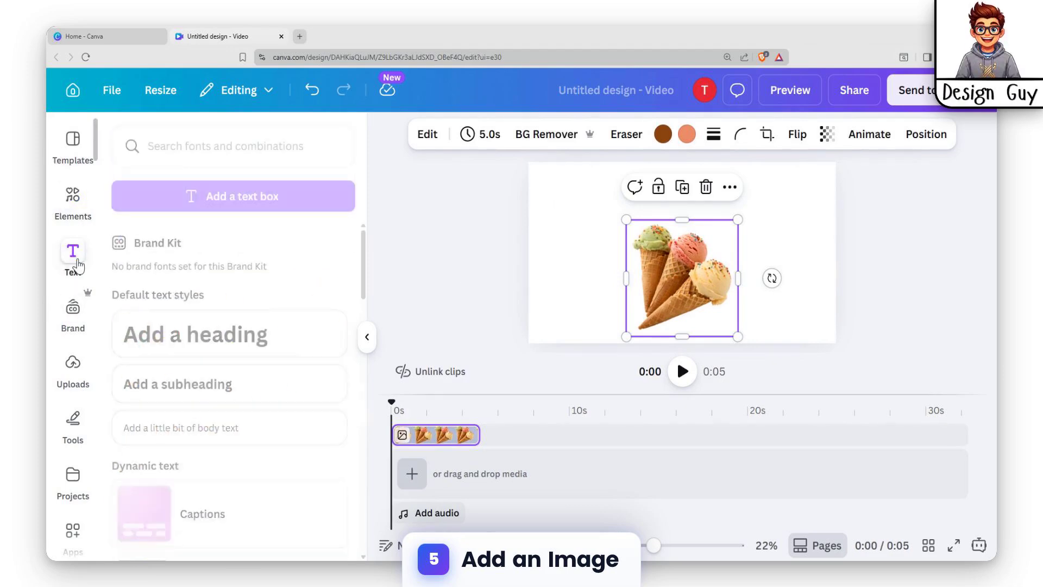
left_click(214, 333)
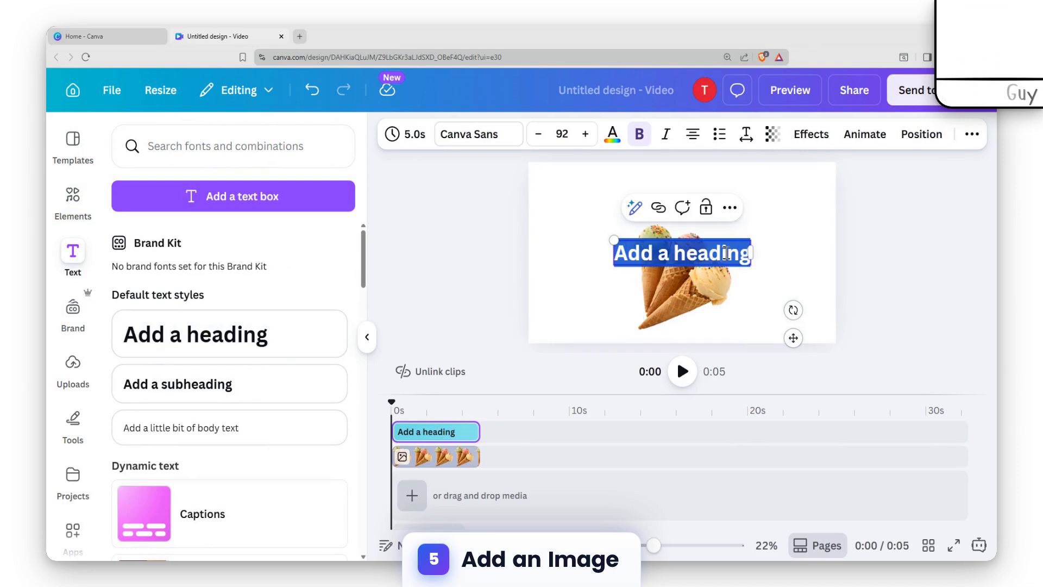
type("Delicio")
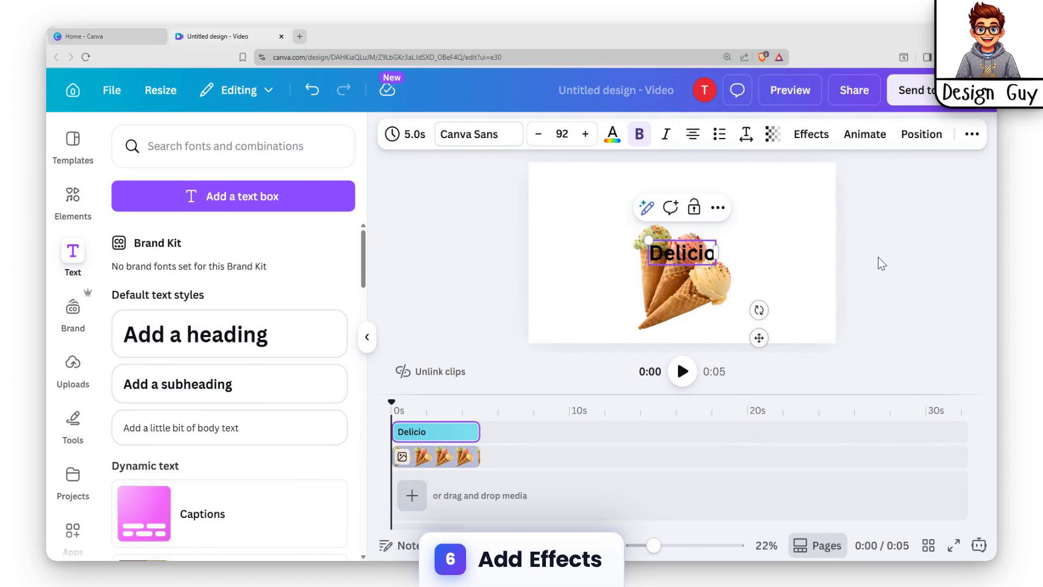
type("us Ice Cream")
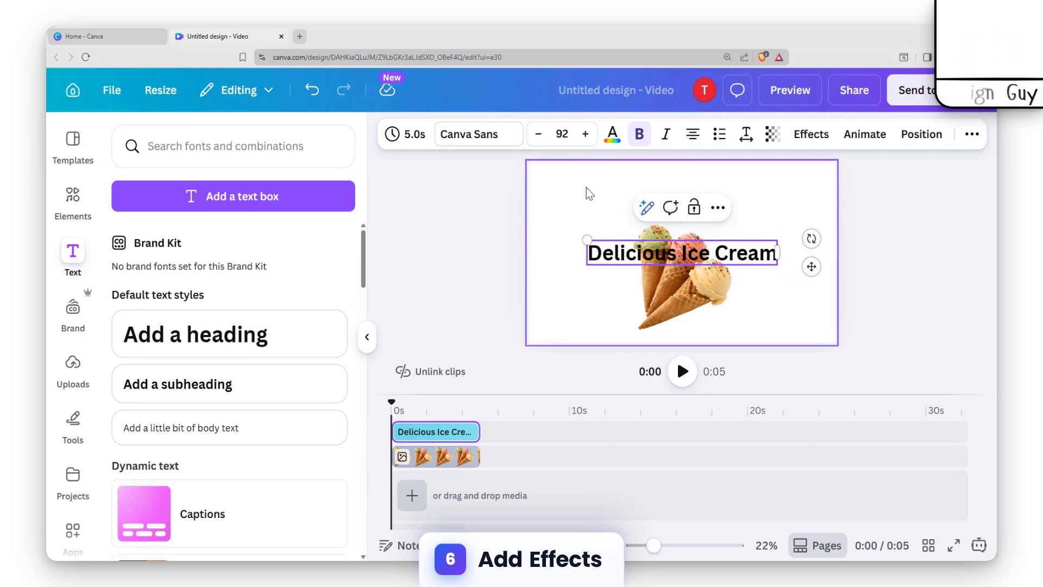
Apply the Curve shape effect to the heading and move it above the ice cream.
left_click(810, 134)
scroll(175, 389, "down", 3)
left_click(175, 339)
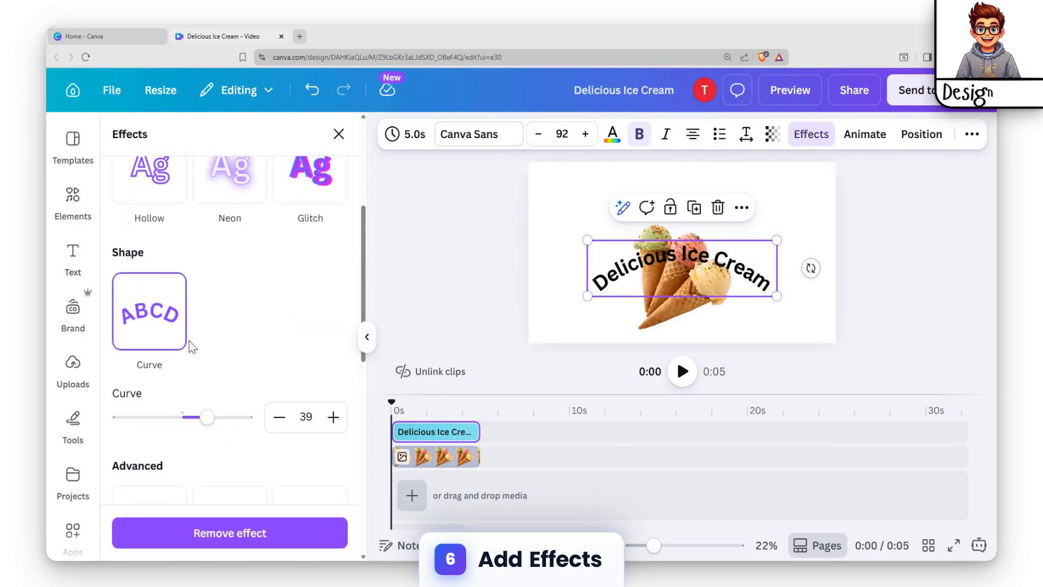
left_click_drag(686, 256, 674, 203)
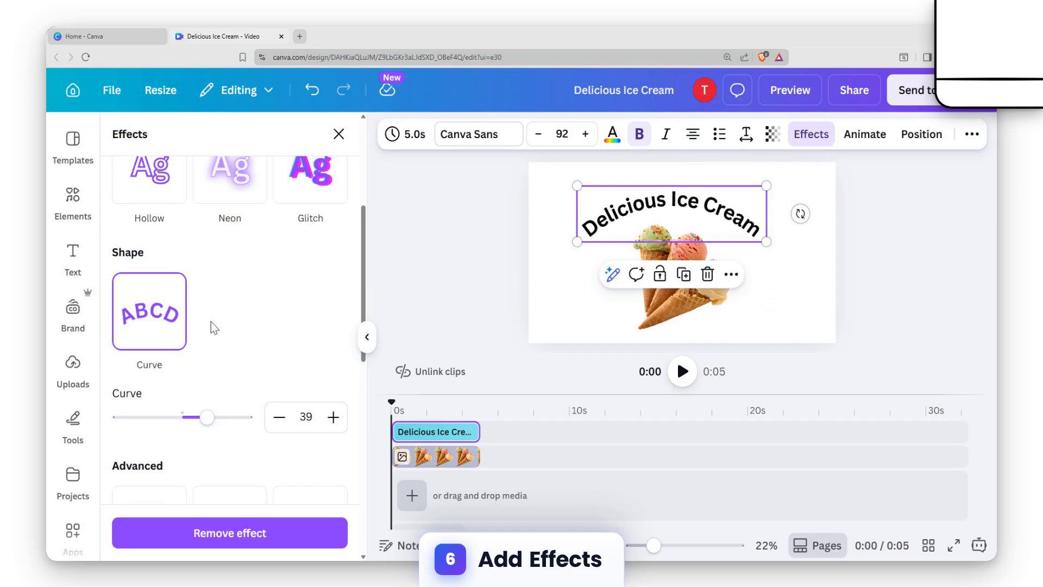
Apply the Graffiti advanced text effect to the heading after trying the 70s and Screenprint effects.
scroll(237, 350, "up", 5)
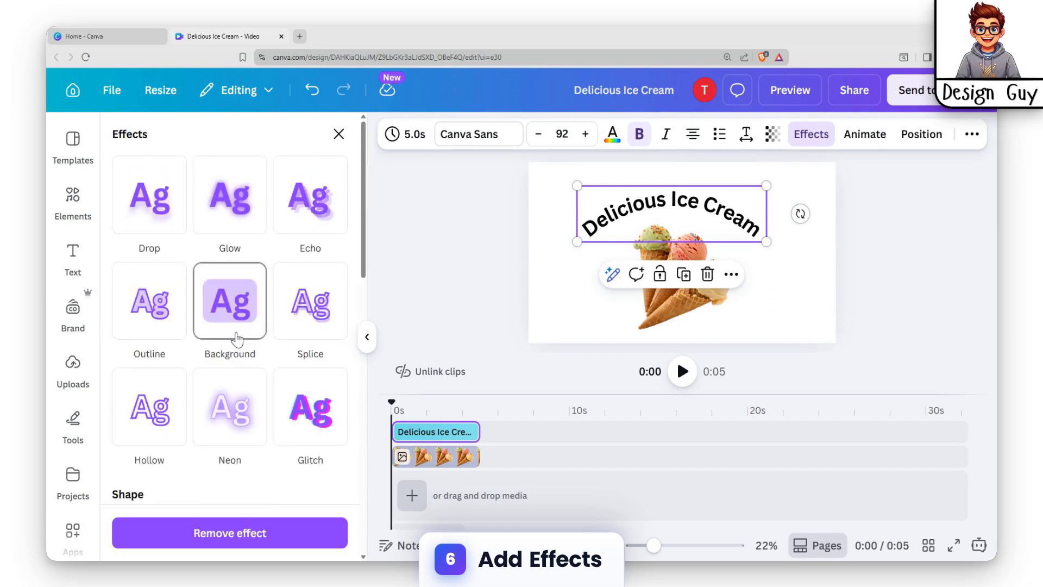
scroll(241, 334, "down", 8)
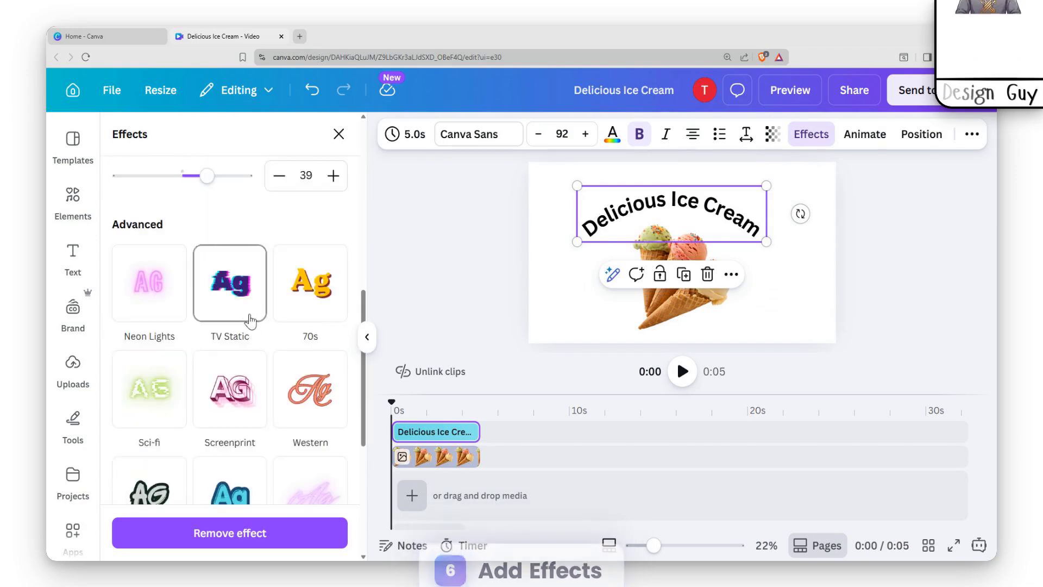
scroll(277, 326, "down", 3)
scroll(273, 351, "up", 3)
scroll(267, 316, "down", 3)
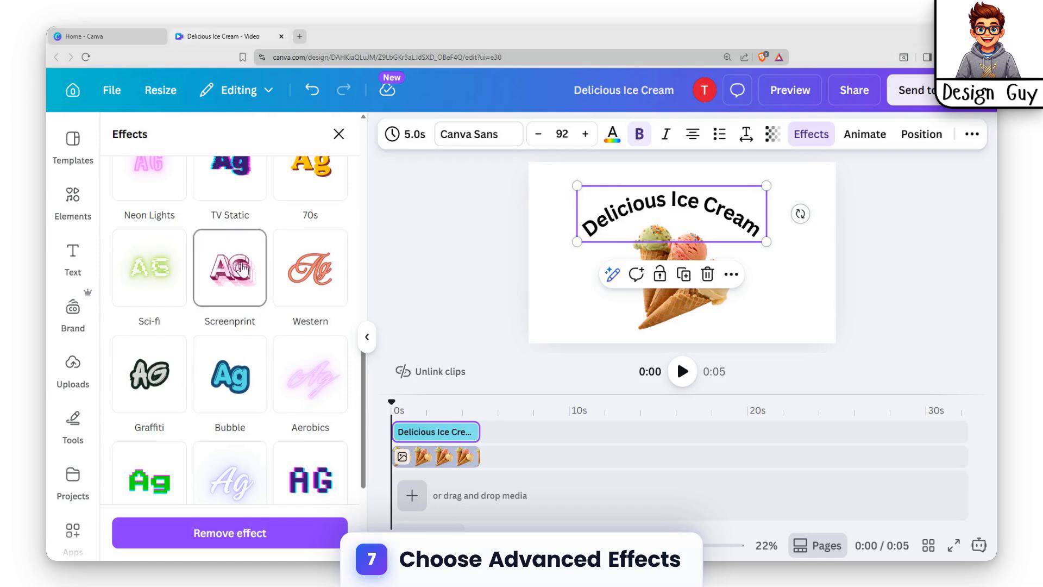
scroll(235, 268, "up", 2)
left_click(308, 299)
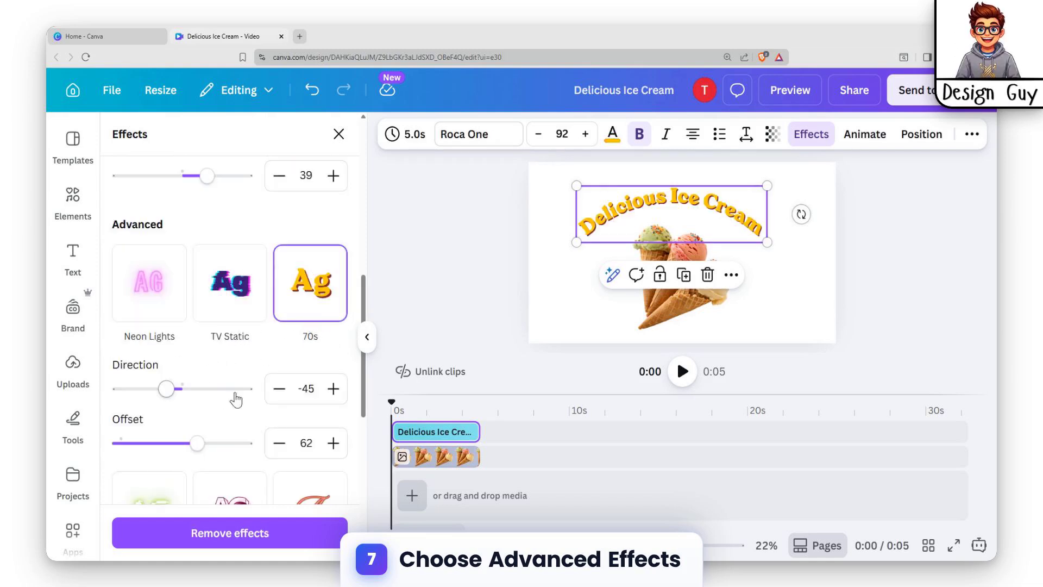
scroll(281, 329, "down", 4)
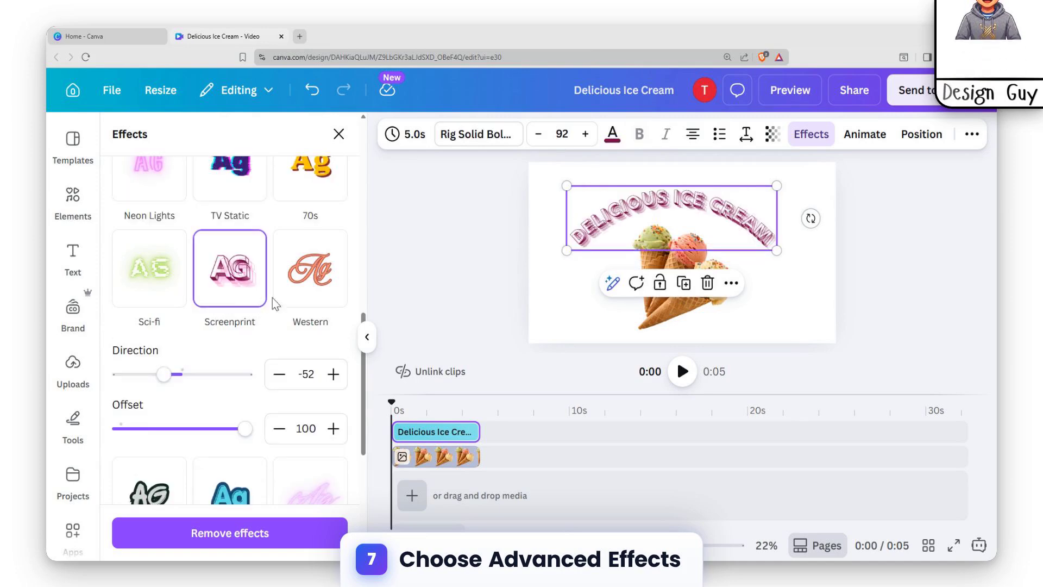
scroll(245, 356, "down", 5)
scroll(208, 414, "down", 1)
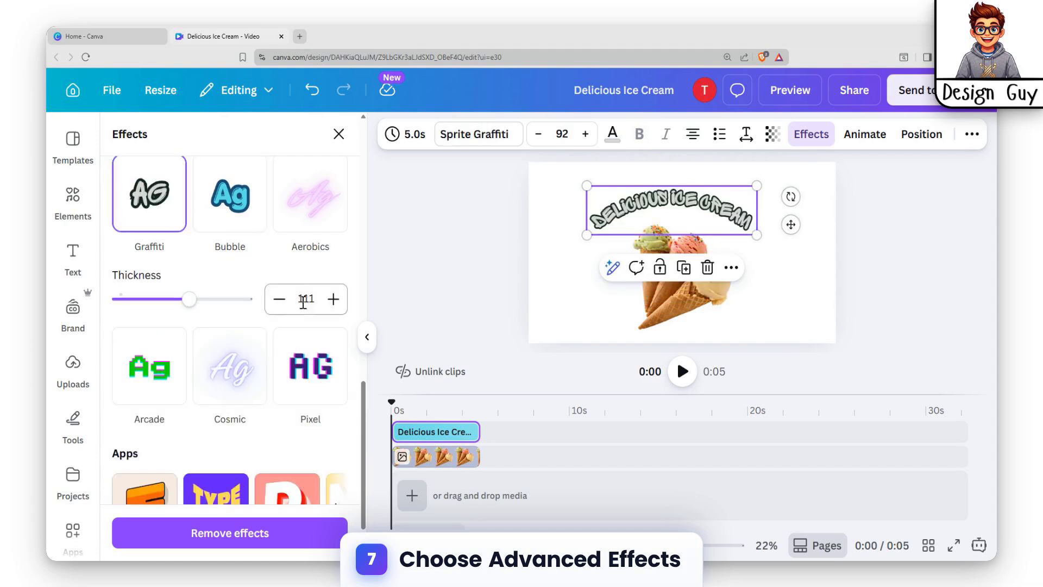
scroll(303, 303, "up", 2)
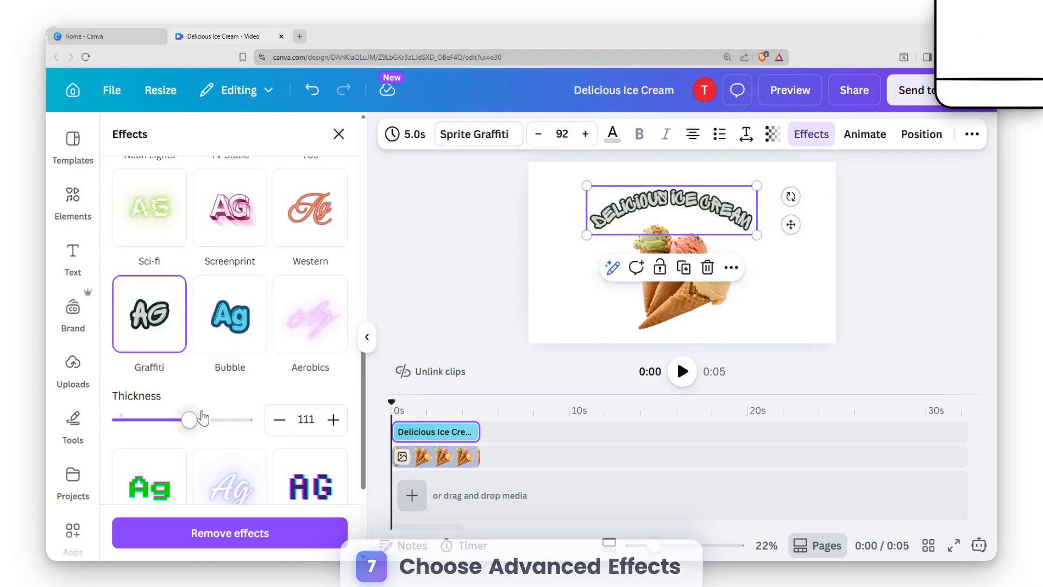
scroll(311, 392, "down", 3)
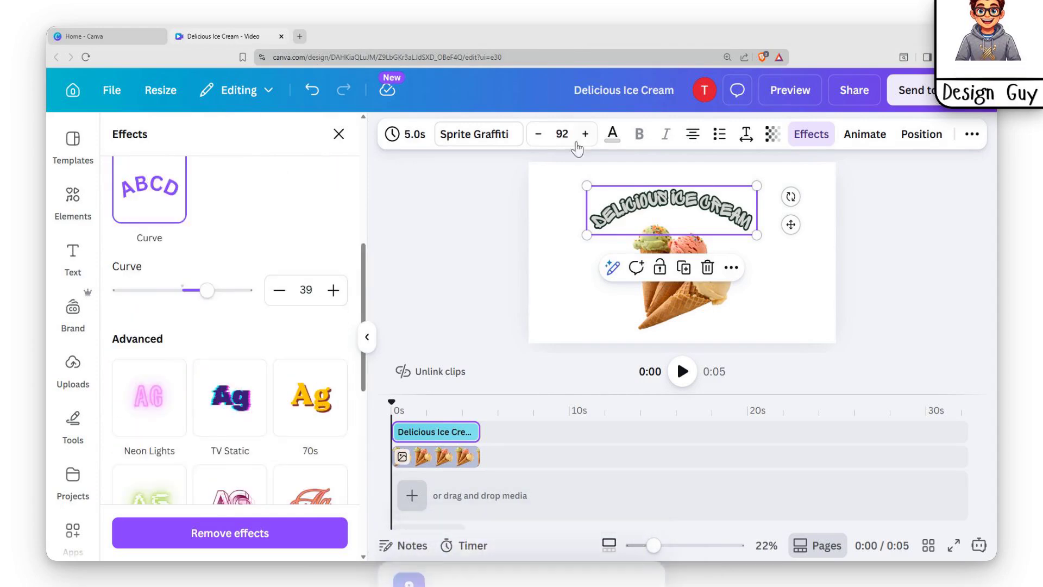
Enlarge the heading to size 109 and set its text colour to a pink-peach gradient.
left_click(607, 136)
scroll(228, 408, "down", 4)
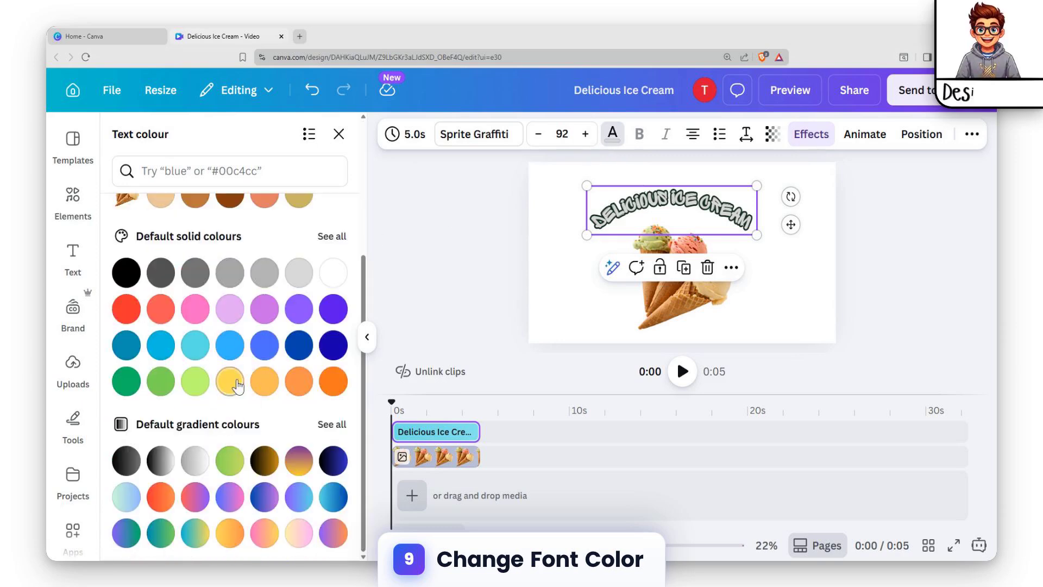
left_click_drag(757, 234, 788, 244)
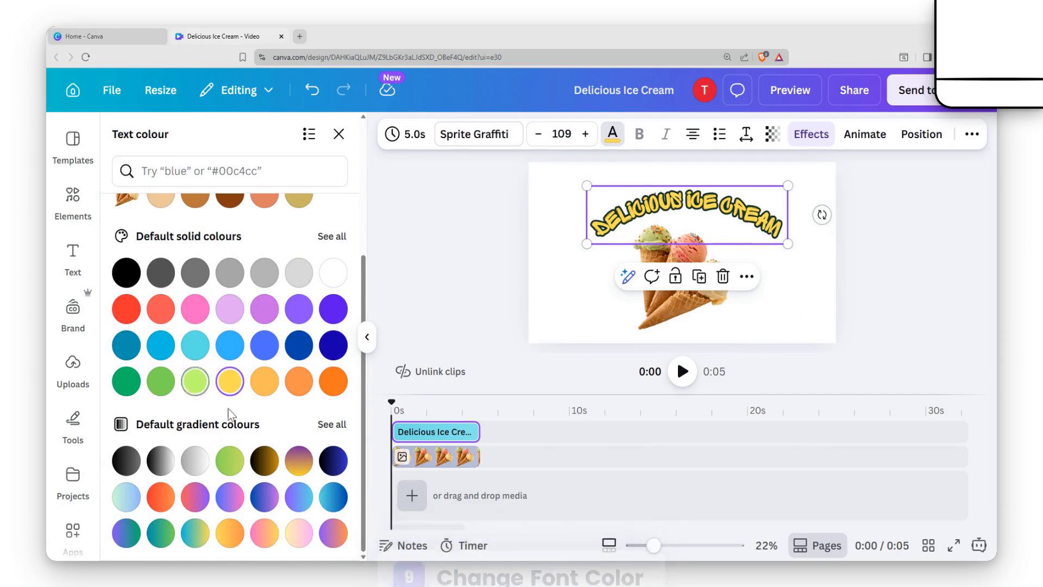
left_click(261, 537)
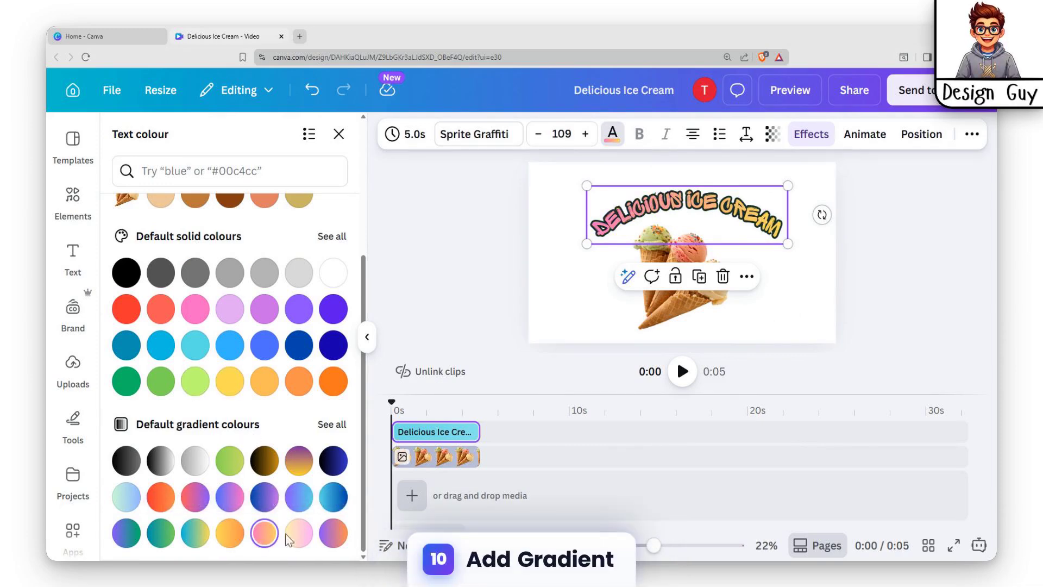
Nudge the curved heading slightly to sit over the top of the ice cream.
left_click_drag(736, 207, 725, 212)
left_click(792, 307)
left_click(750, 227)
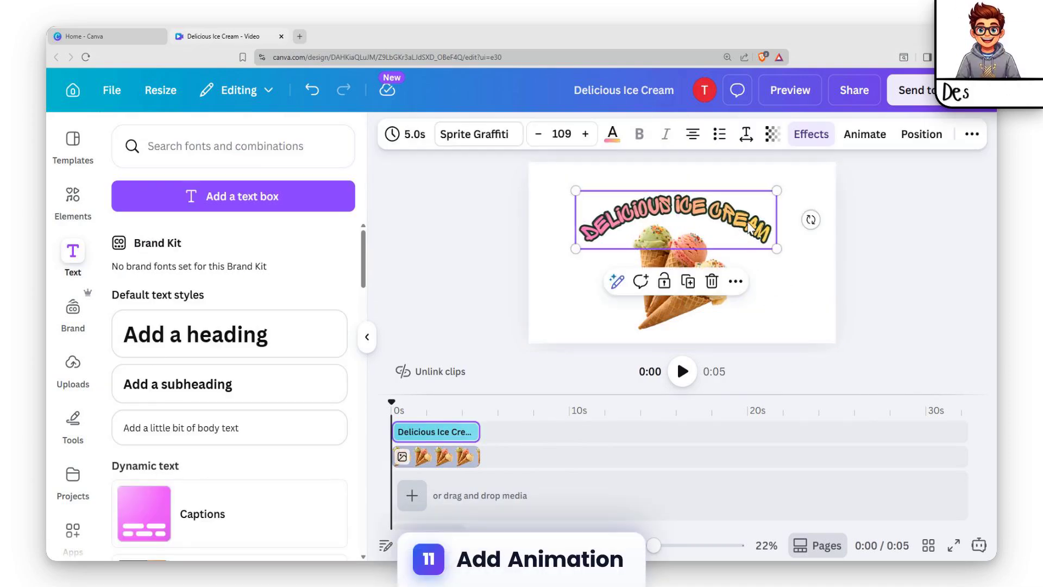
Animate the heading with the Bounce text animation.
left_click(865, 134)
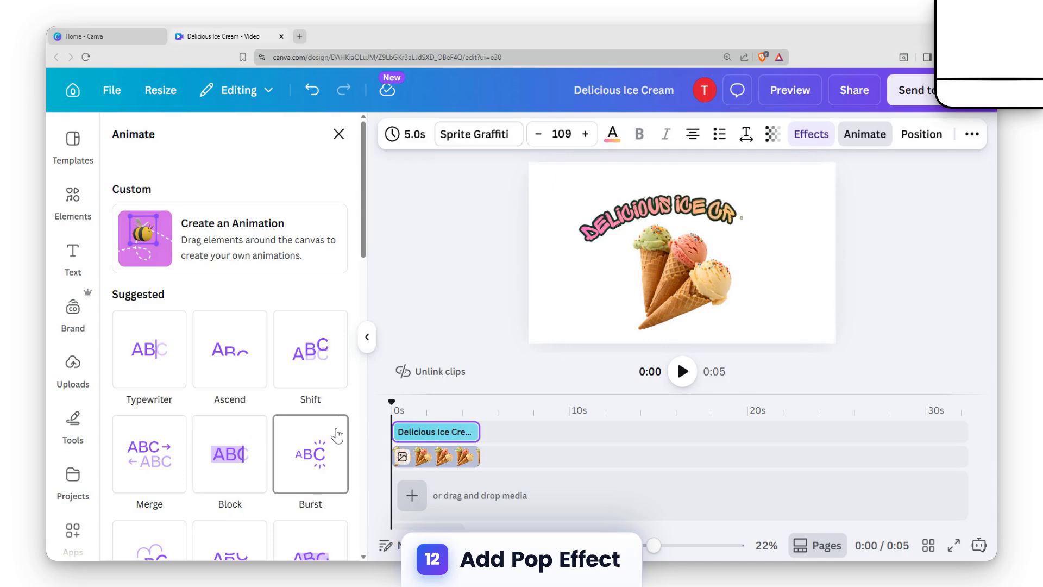
scroll(337, 429, "down", 2)
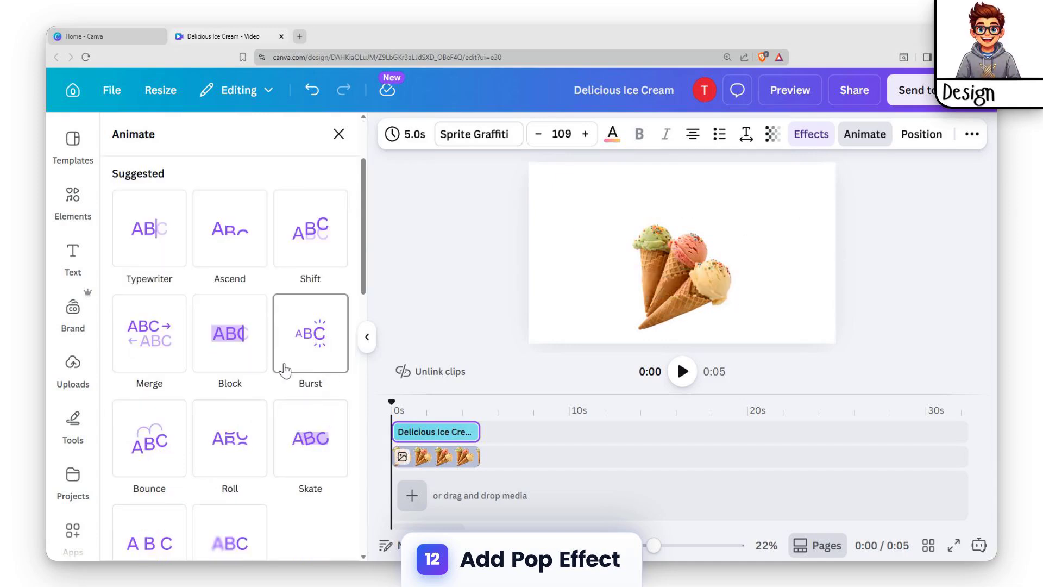
left_click(150, 450)
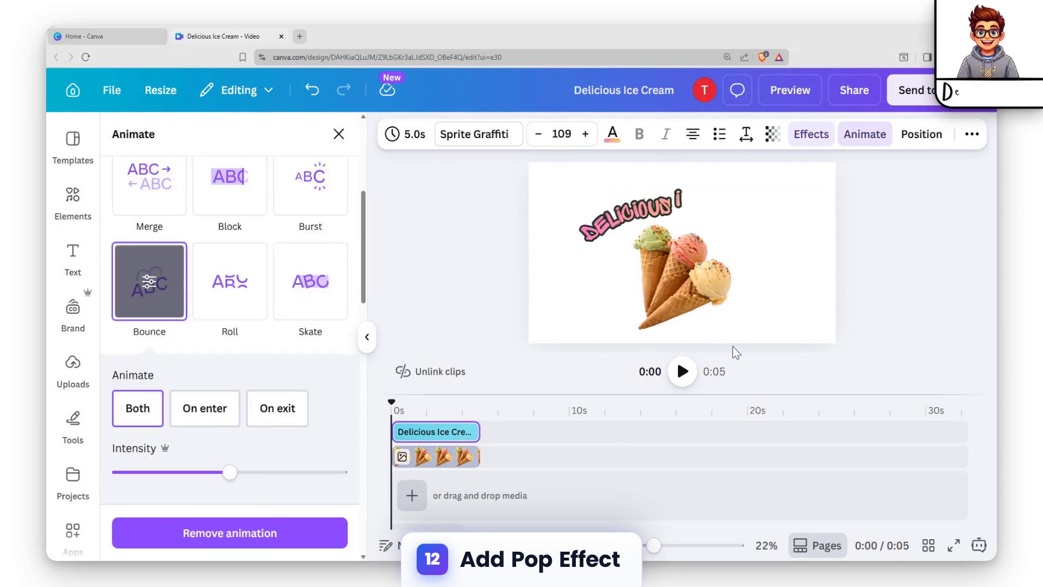
Apply the Pop animation to the ice cream graphic.
left_click(679, 312)
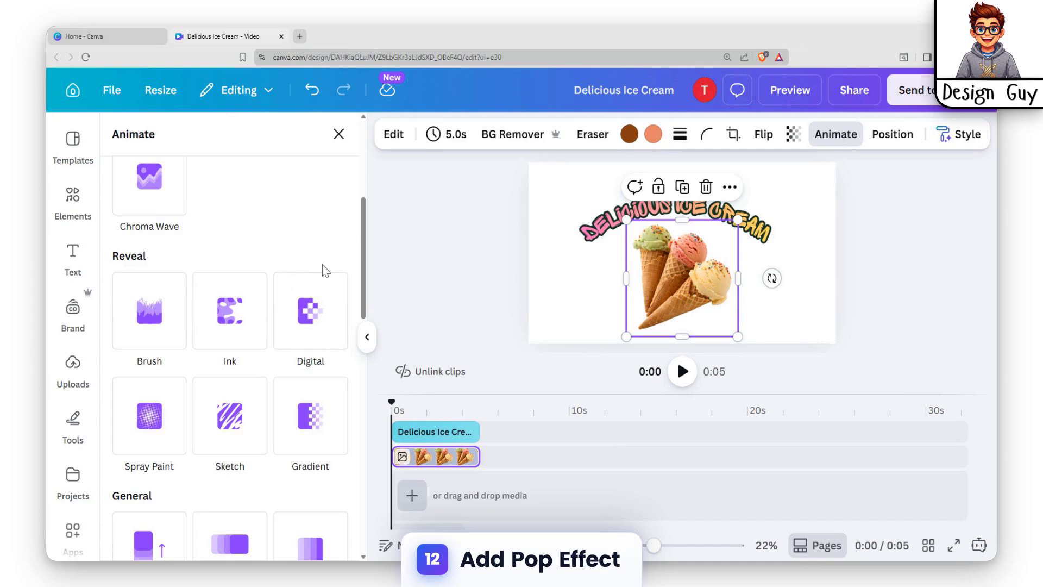
scroll(209, 389, "down", 5)
left_click(163, 424)
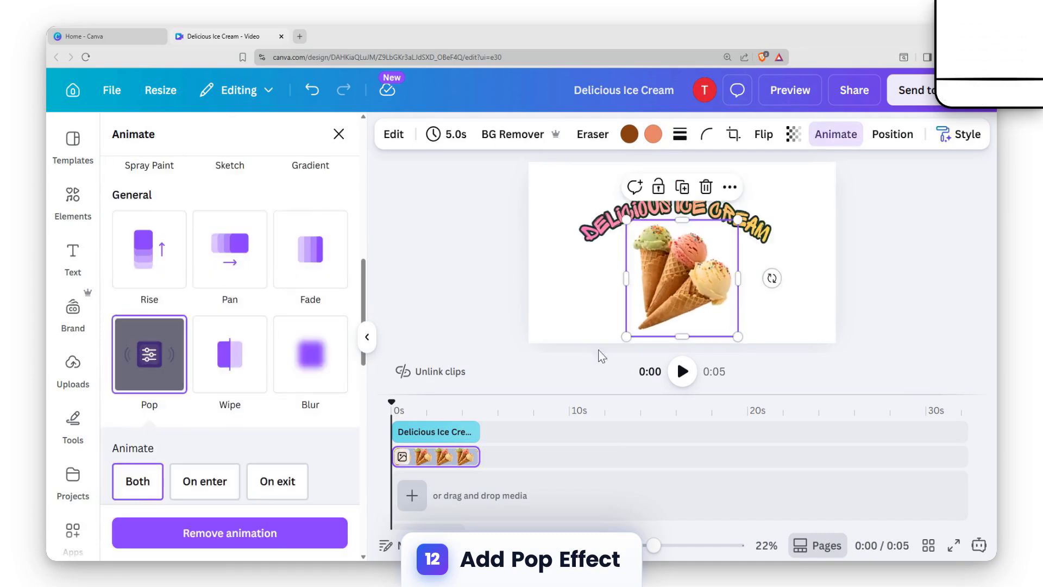
Add a new blank 5-second page to the timeline after the first one.
left_click(563, 232)
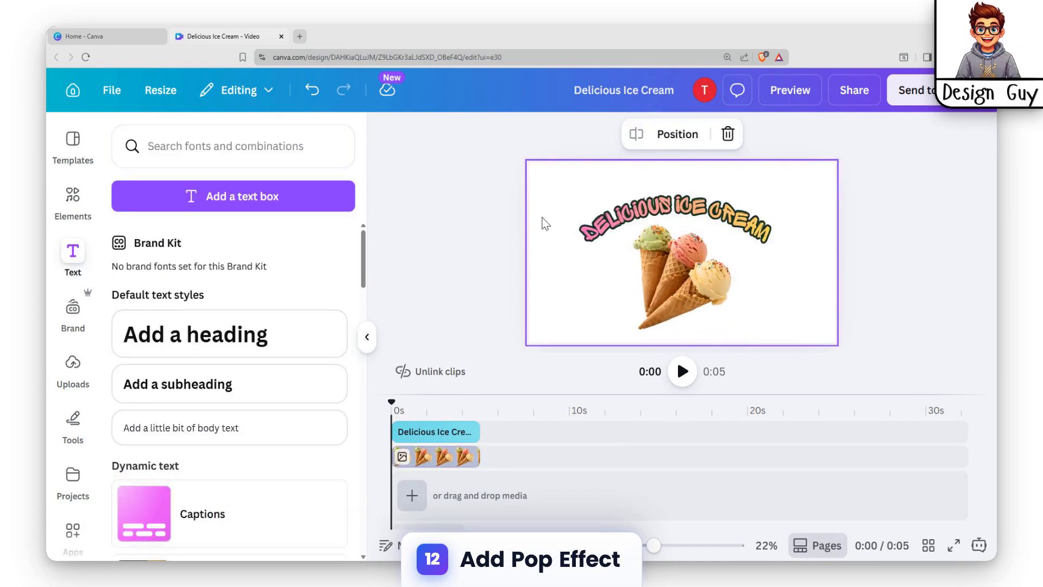
left_click(403, 496)
left_click(402, 458)
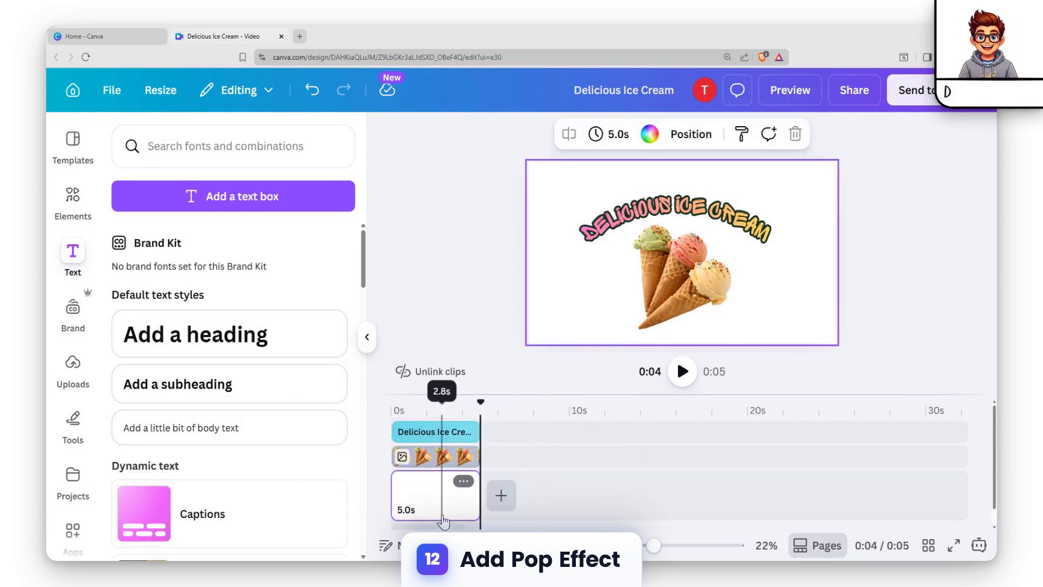
Add a second page to the video and copy the ice cream graphic from the first page.
left_click(448, 496)
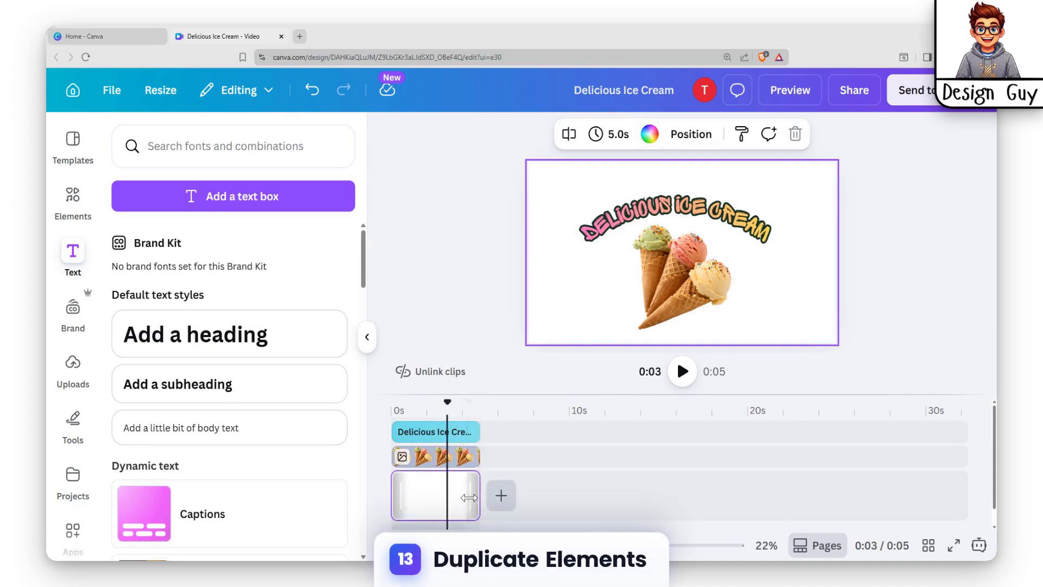
left_click(501, 497)
left_click(542, 504)
left_click(430, 463)
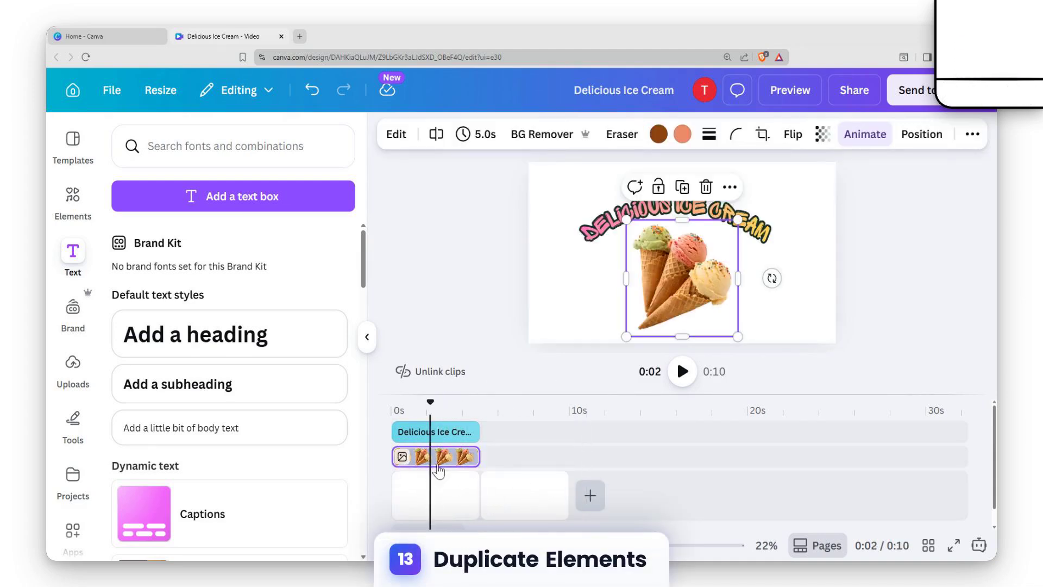
left_click(547, 298)
left_click(686, 285)
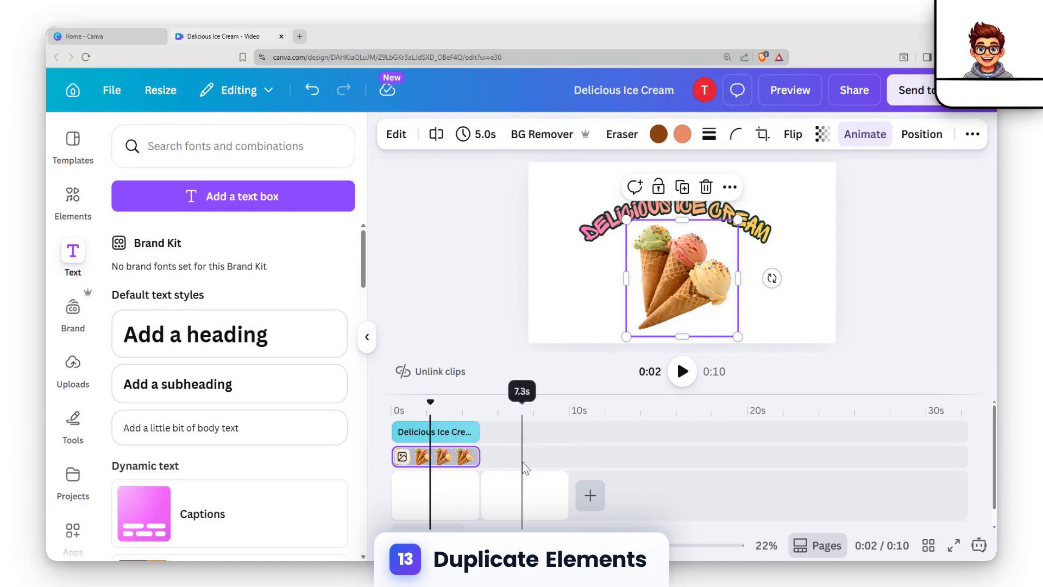
Paste the ice cream graphic onto the second page at the right edge and align its clip with that page.
left_click(513, 493)
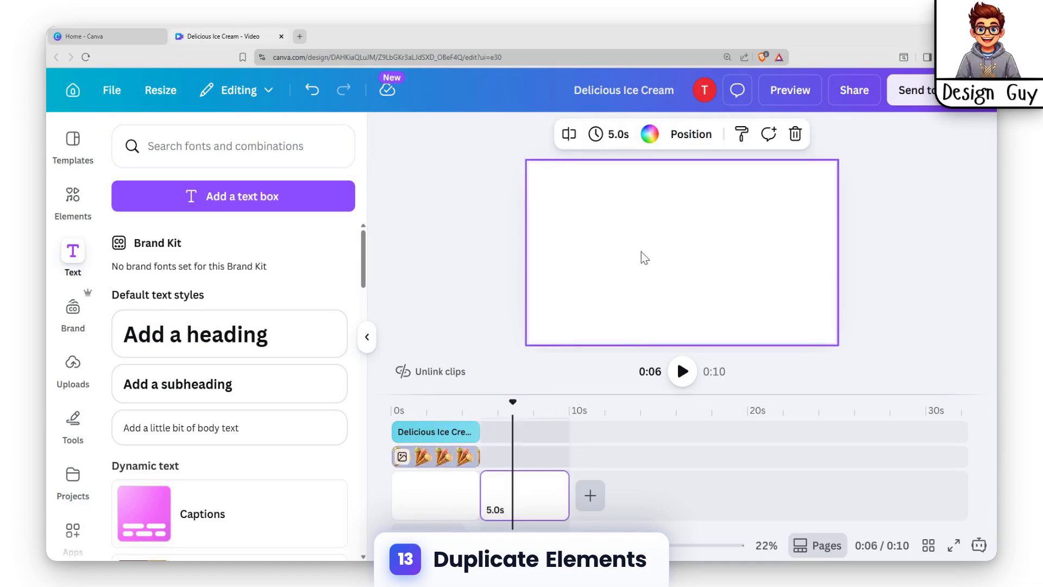
key("ctrl+v")
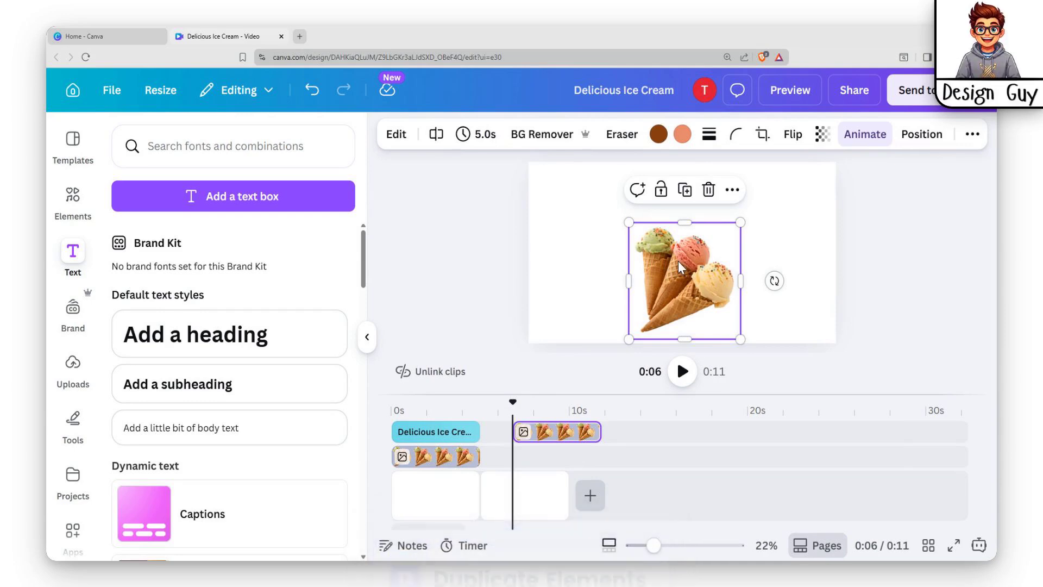
left_click_drag(669, 265, 760, 268)
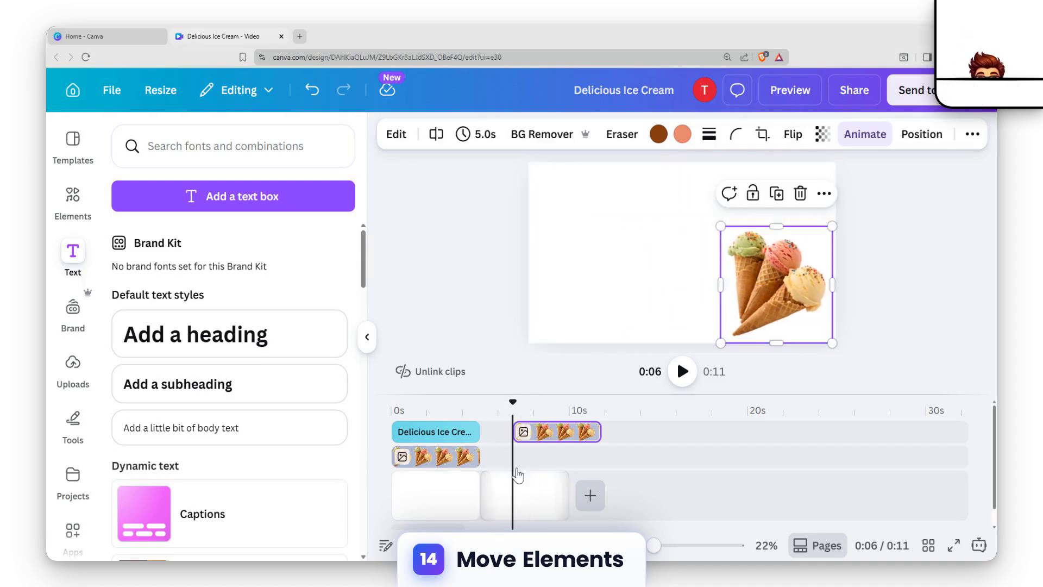
left_click_drag(573, 434, 536, 468)
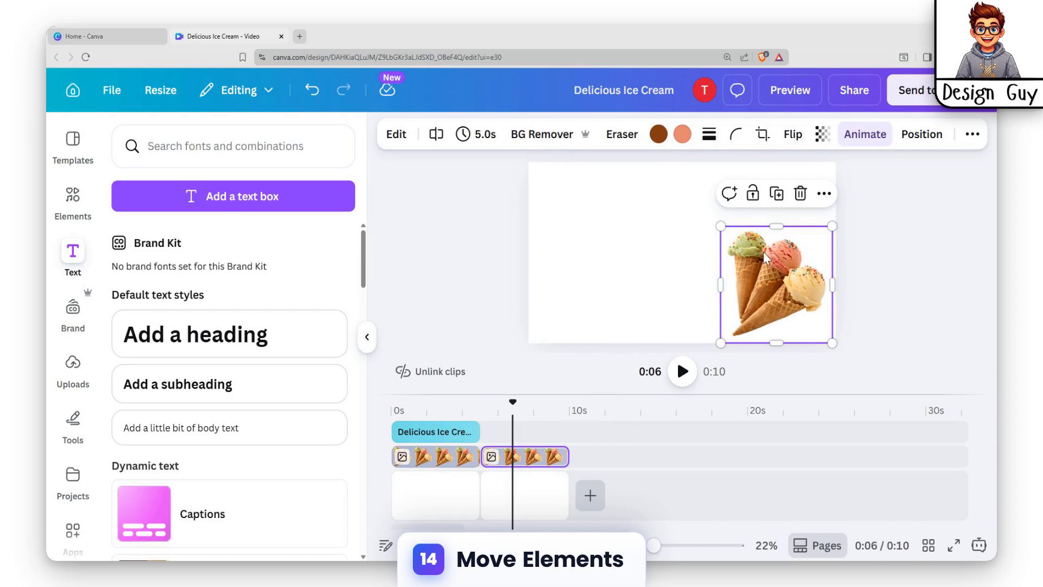
Copy the curved heading onto the second page and align its clip with the second page.
left_click(455, 450)
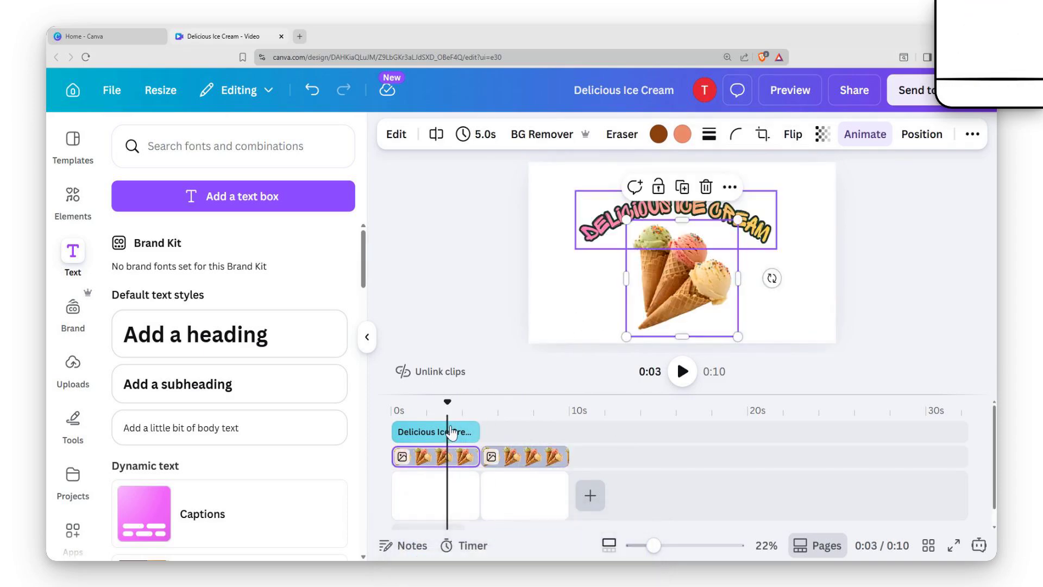
left_click(604, 208)
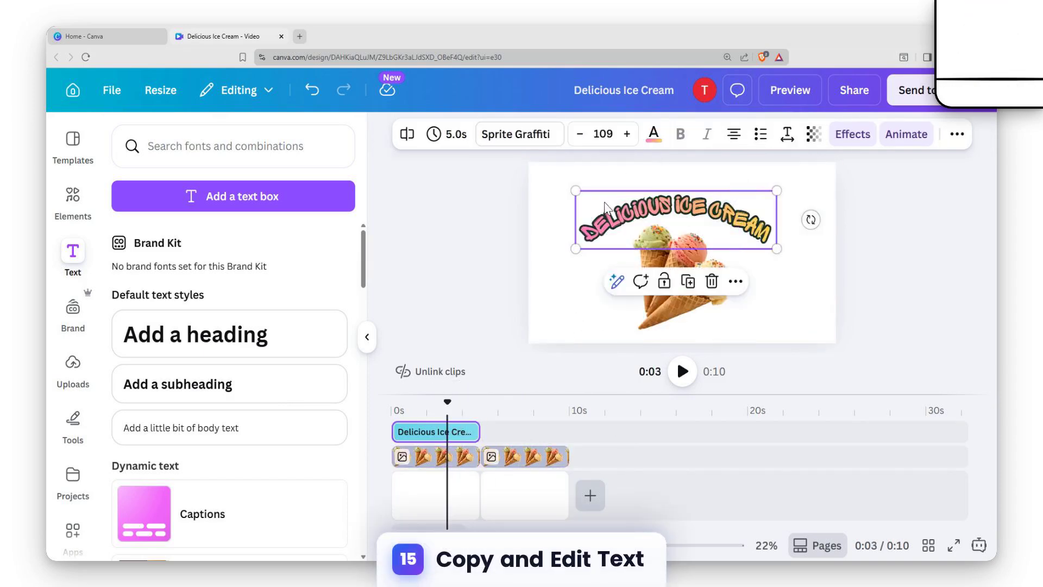
left_click(523, 430)
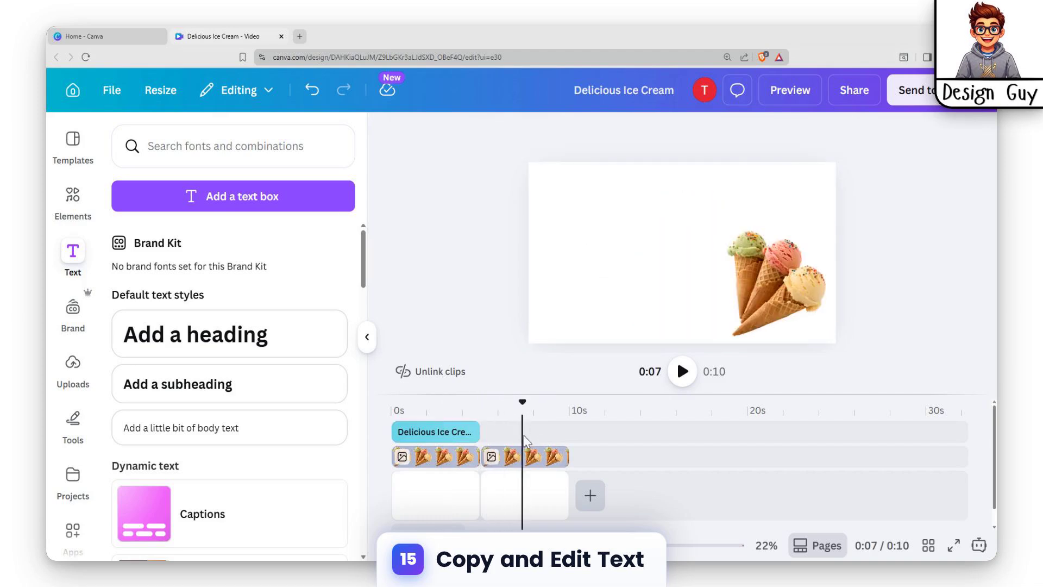
key("ctrl+v")
left_click_drag(550, 431, 516, 441)
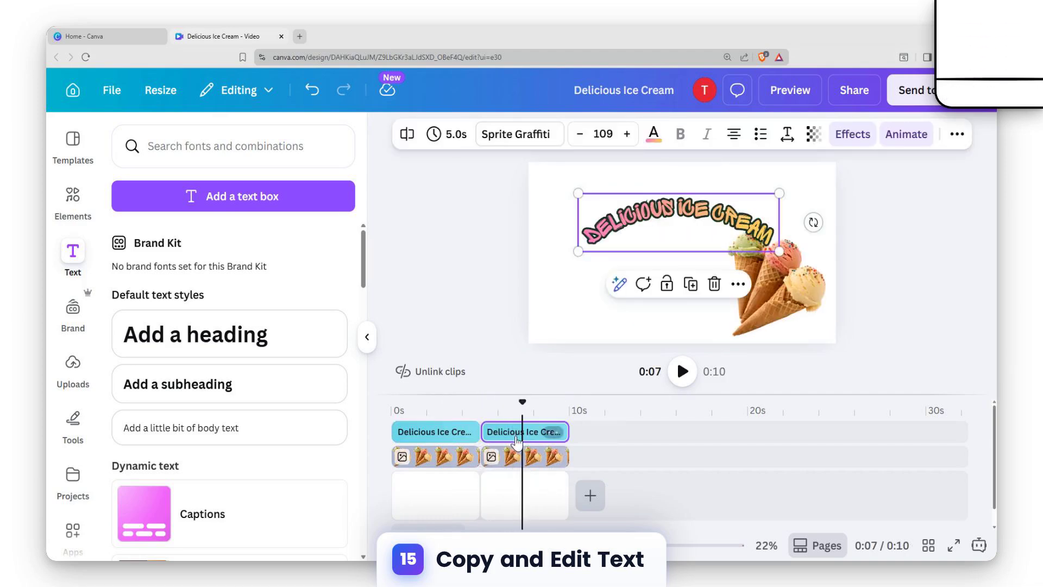
left_click_drag(701, 214, 674, 265)
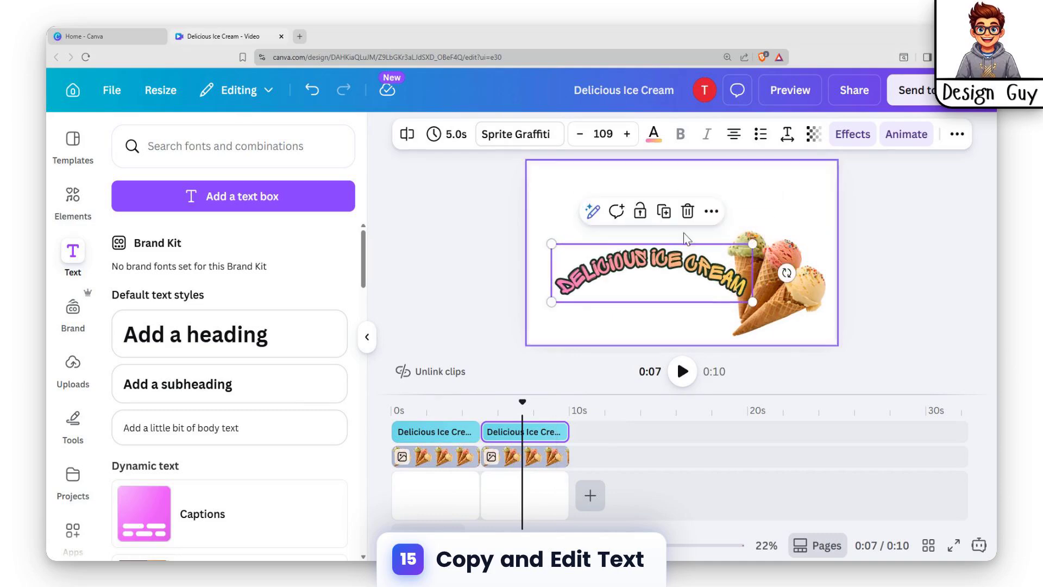
Remove the curve from the copied heading and move it to the top of the second page.
left_click(851, 136)
scroll(261, 332, "up", 3)
left_click_drag(207, 378, 183, 391)
left_click_drag(697, 260, 677, 194)
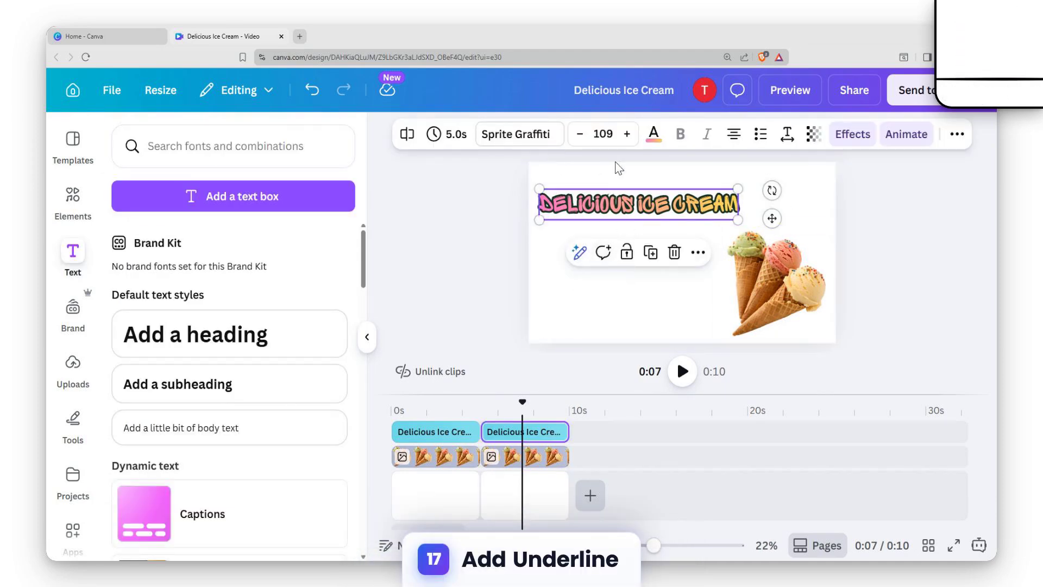
left_click(654, 134)
left_click(801, 209)
left_click(680, 203)
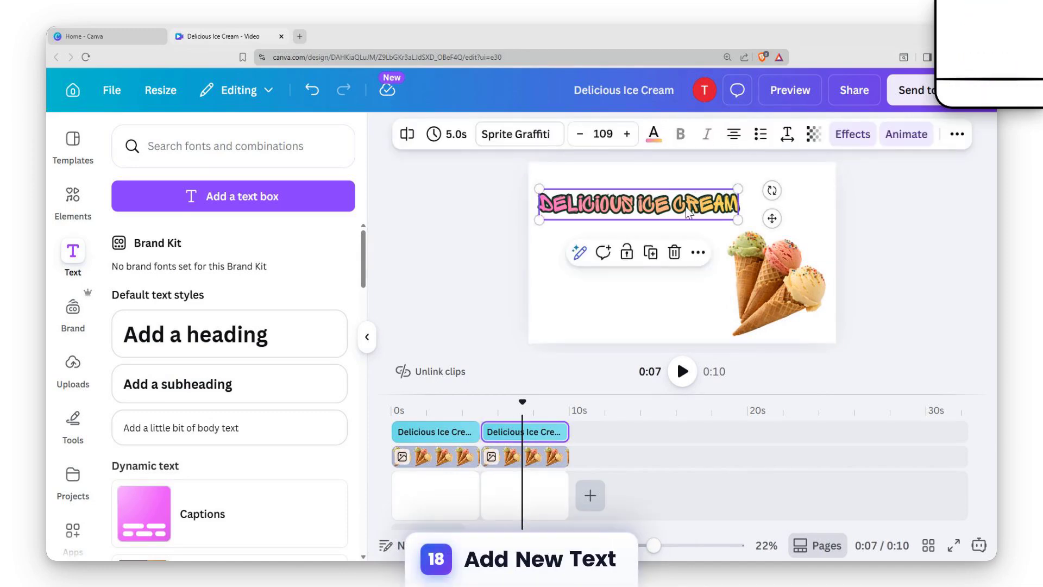
Add a subheading below the title on the left and change its text to Flavors.
left_click(612, 310)
left_click(180, 384)
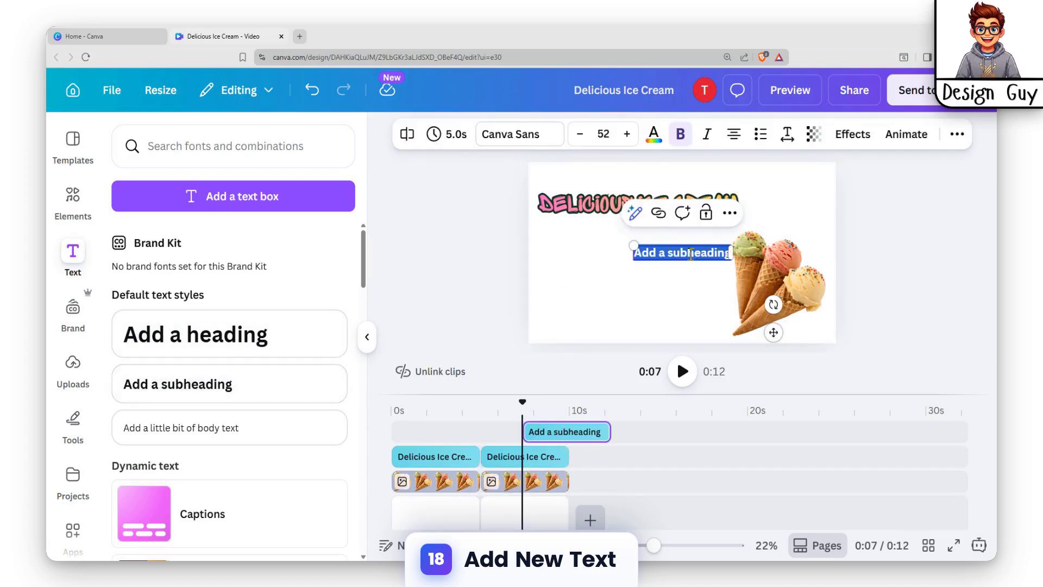
left_click_drag(663, 244, 583, 246)
double_click(624, 252)
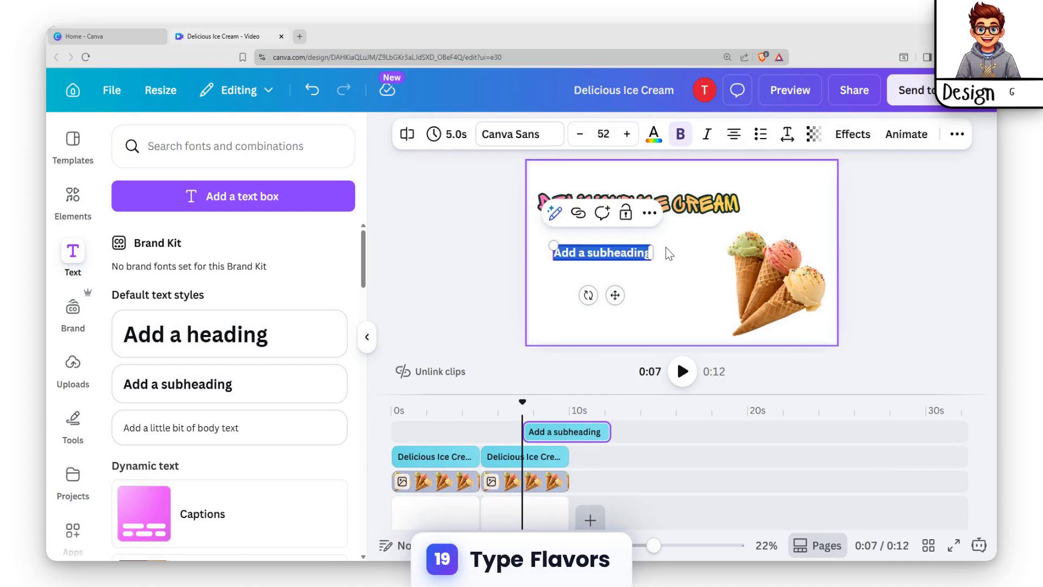
type("F")
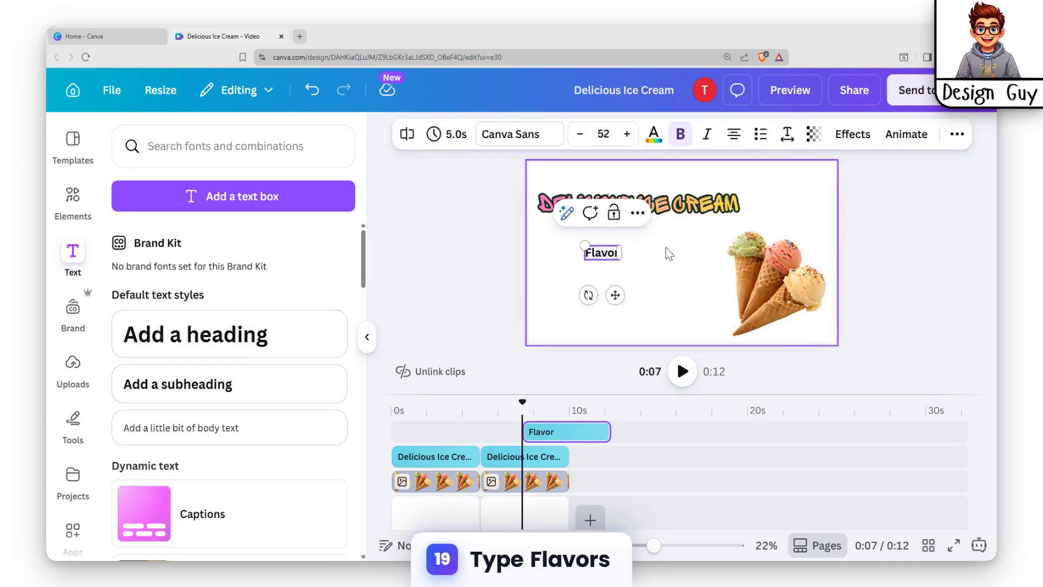
type("lavou")
key("BackSpace")
type("r")
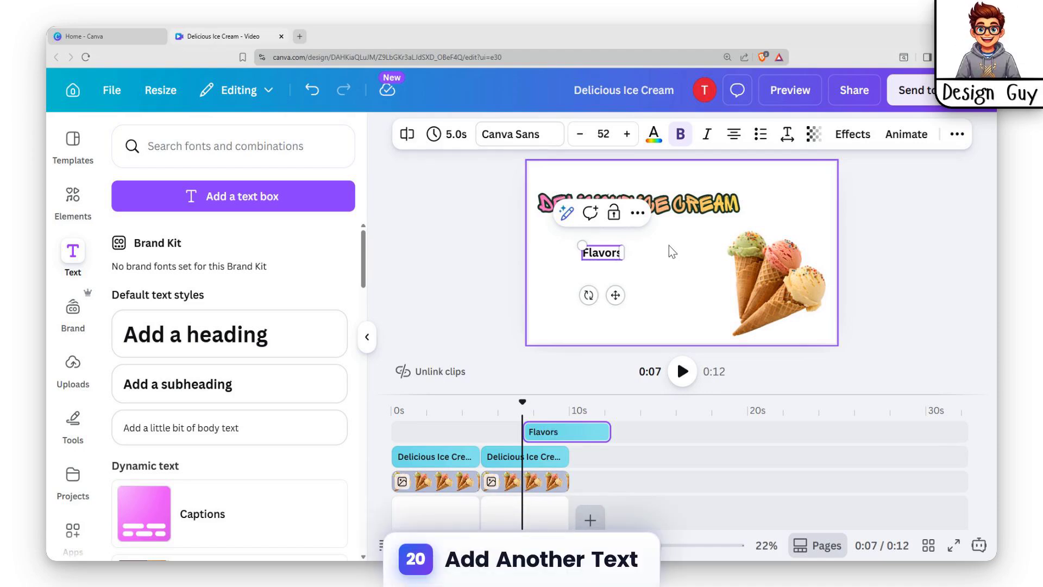
Add a text list below Flavors with Vanilla, Chocolate, Mango, Strawberry and Avocado on separate lines.
left_click_drag(604, 246, 577, 237)
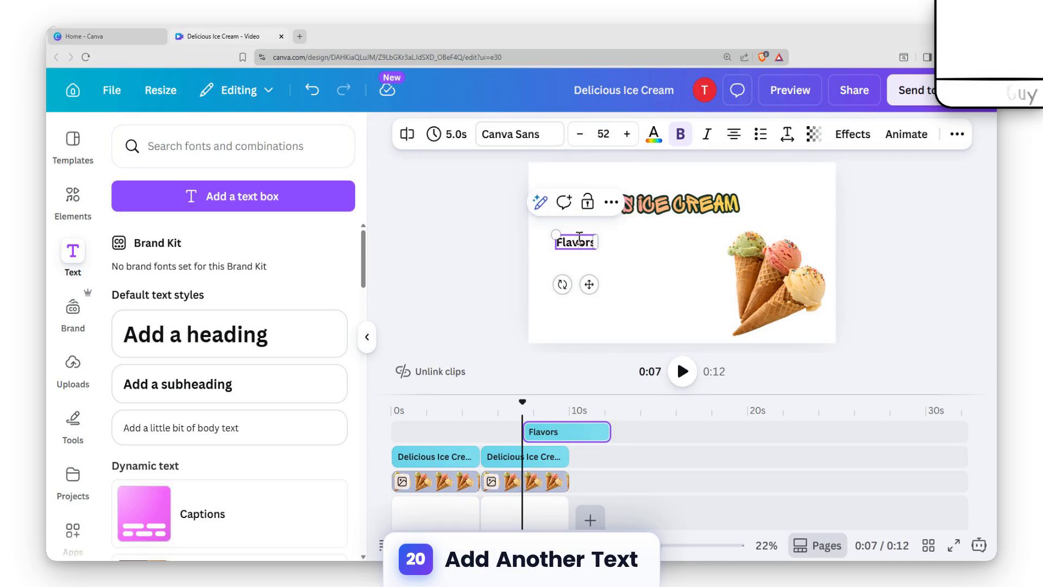
left_click(634, 252)
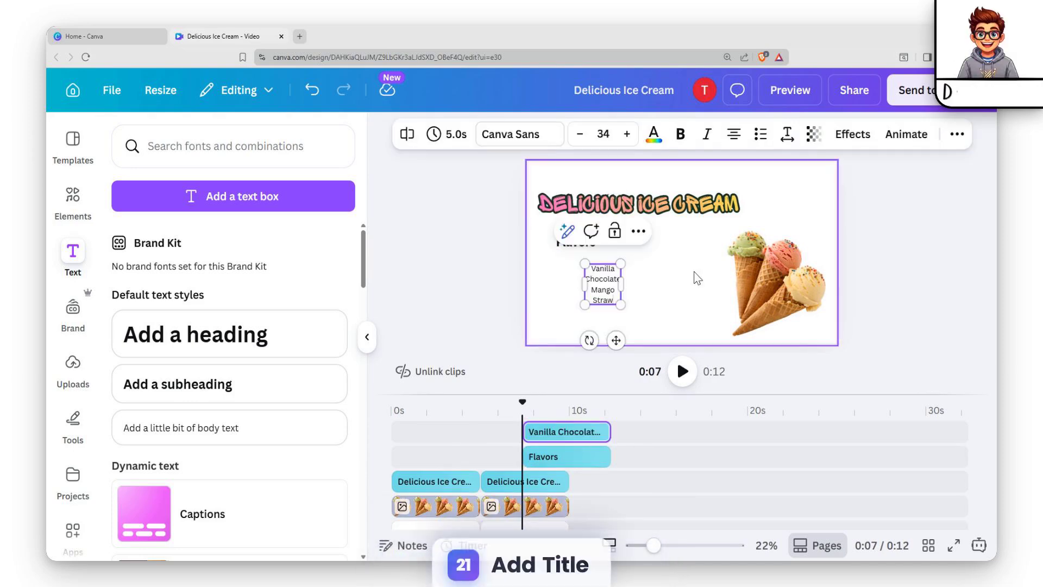
type("ber")
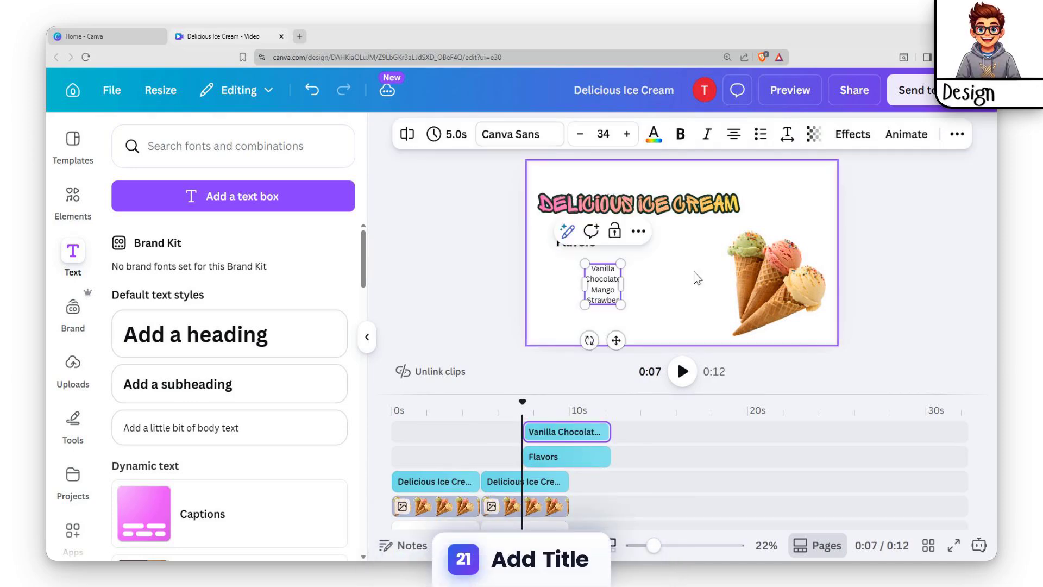
type("ry")
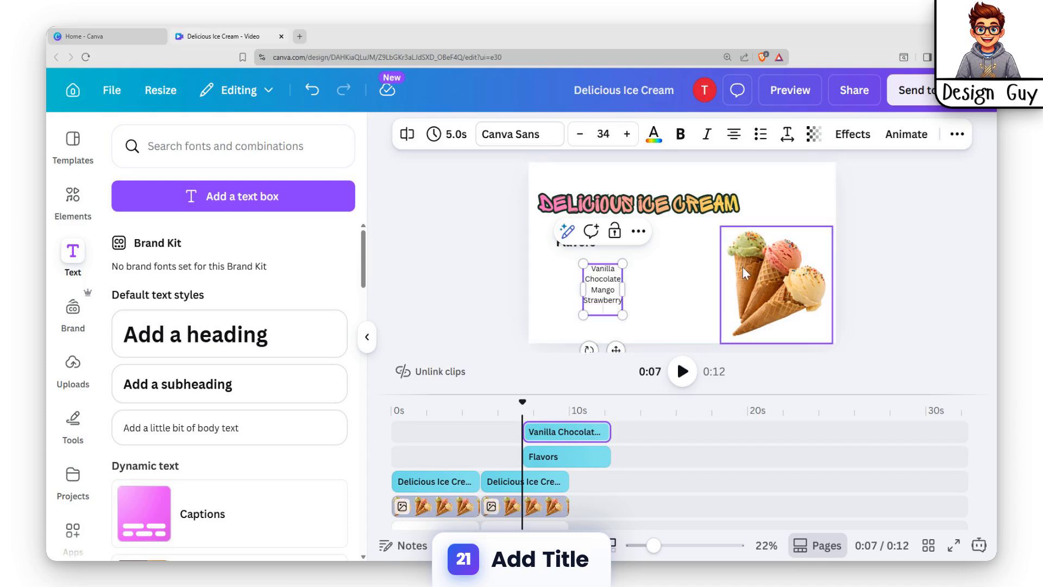
key("Return")
type("Avocado")
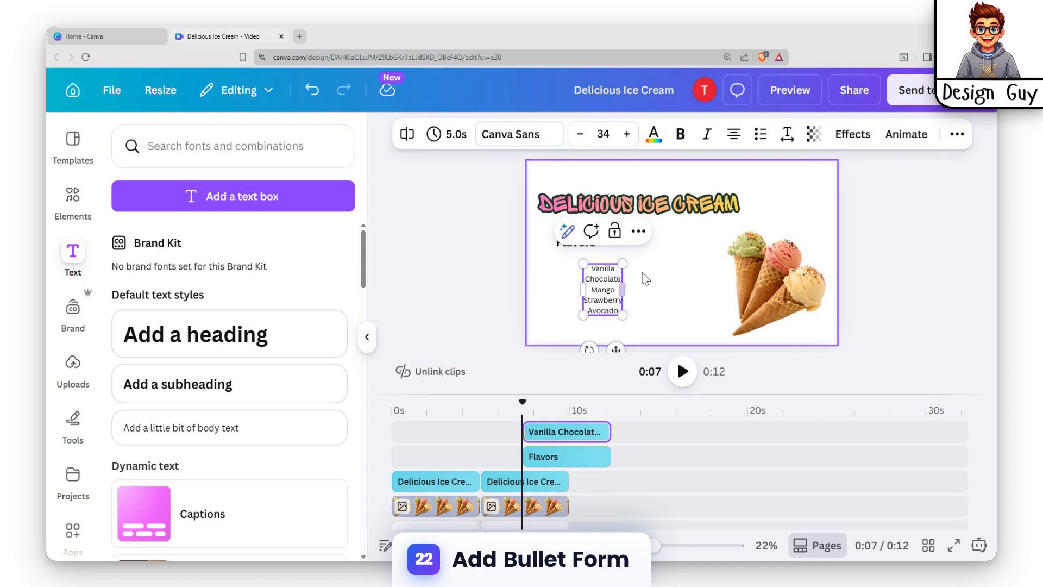
Move the flavour list under the Flavors heading and format it as a bulleted list.
left_click(654, 332)
left_click(609, 298)
left_click_drag(610, 298, 584, 296)
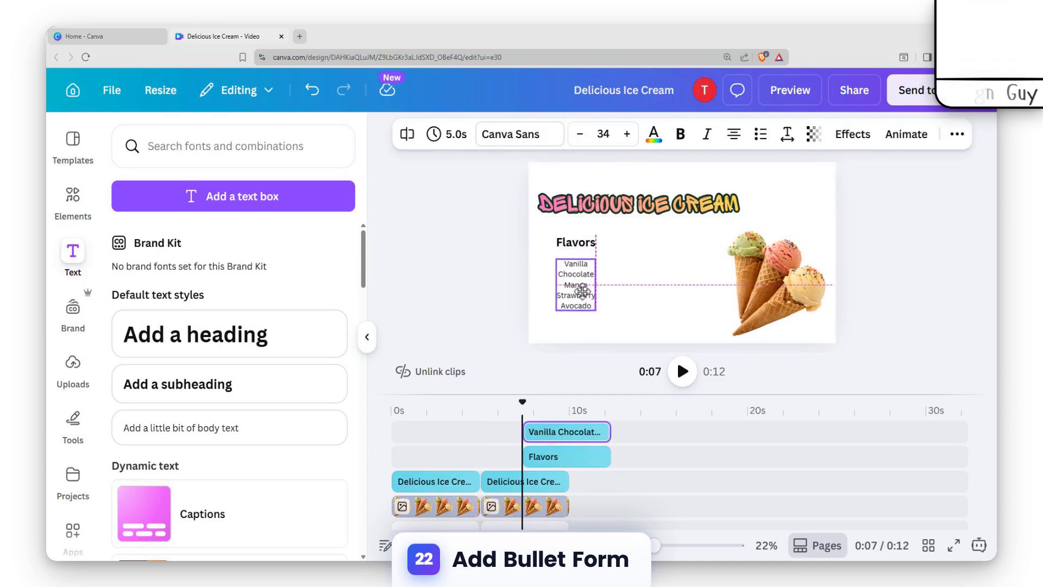
left_click(761, 136)
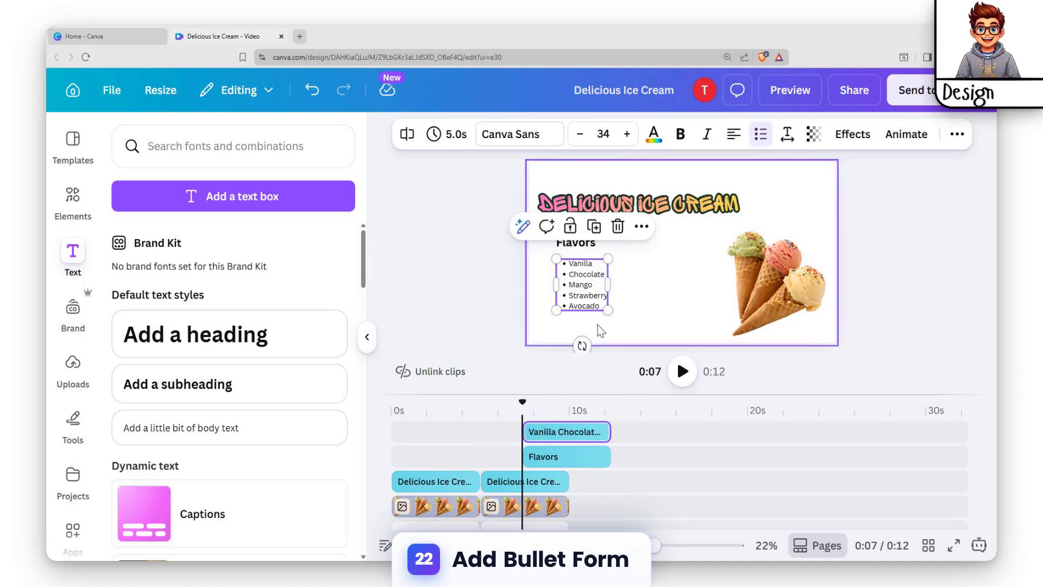
Apply the Glow effect to the flavour list with intensity 100.
left_click(601, 326)
left_click(572, 268)
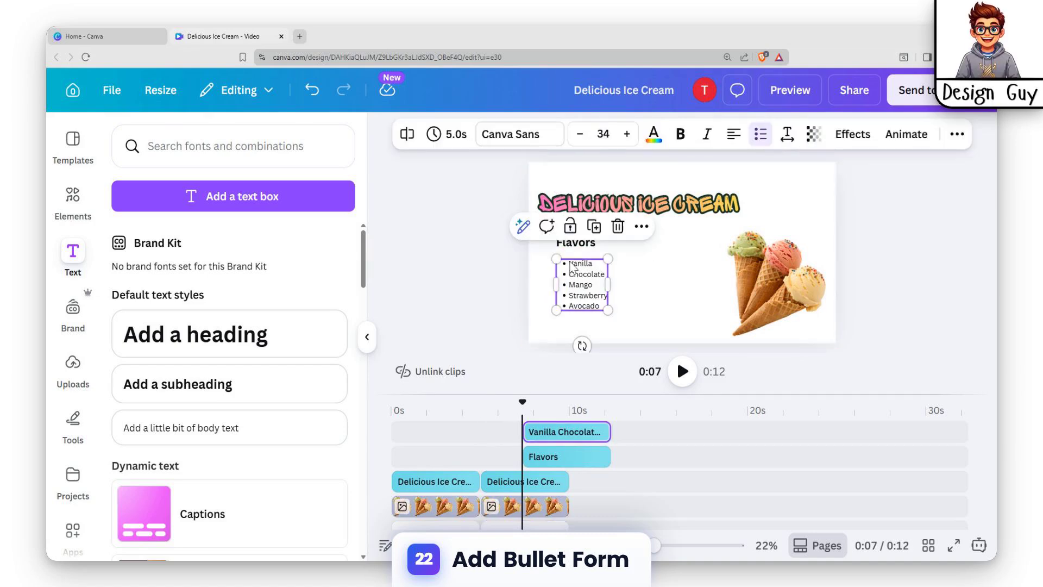
left_click(853, 135)
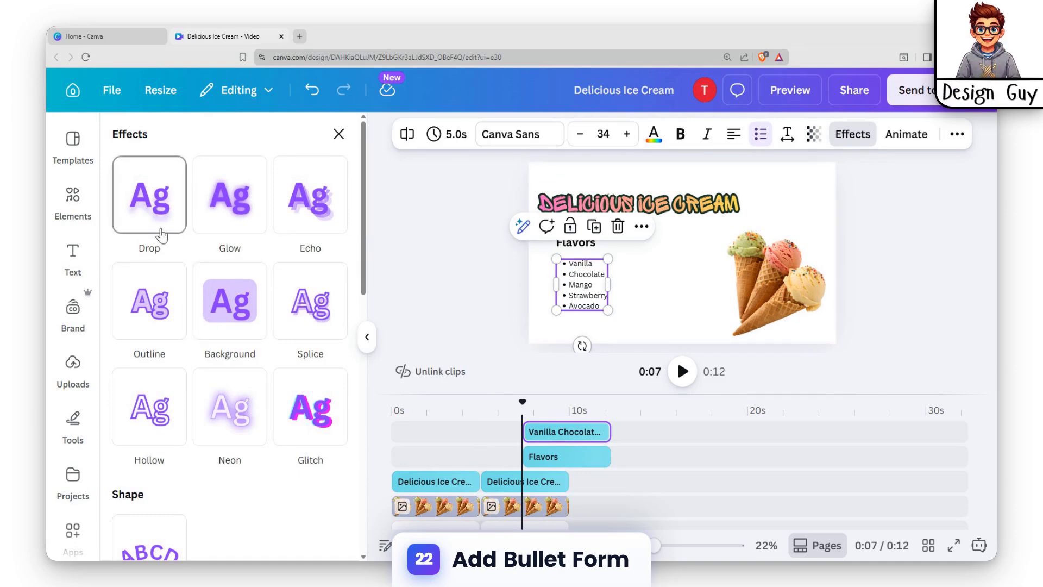
left_click(223, 224)
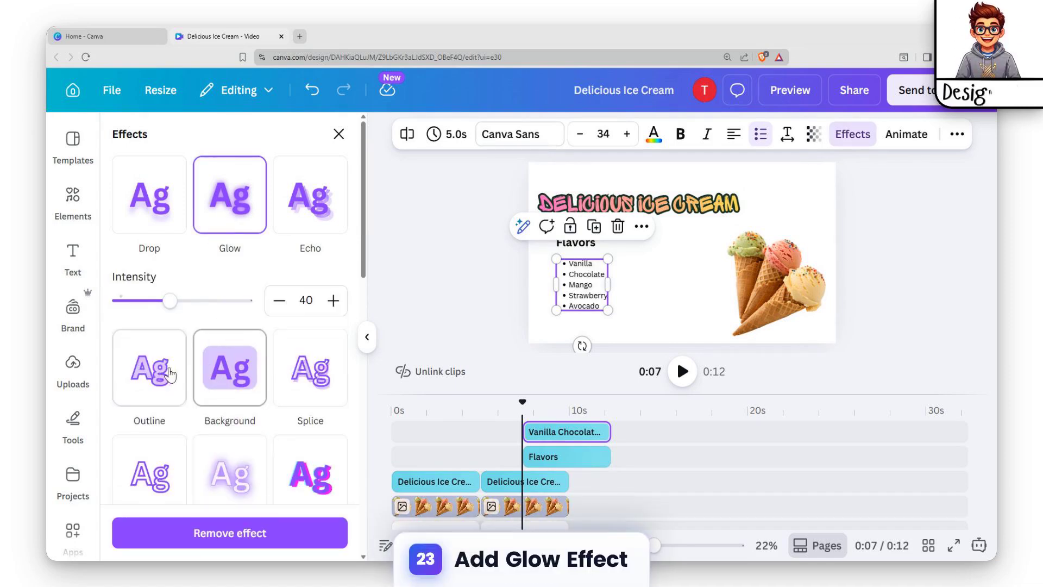
left_click(165, 375)
left_click(230, 211)
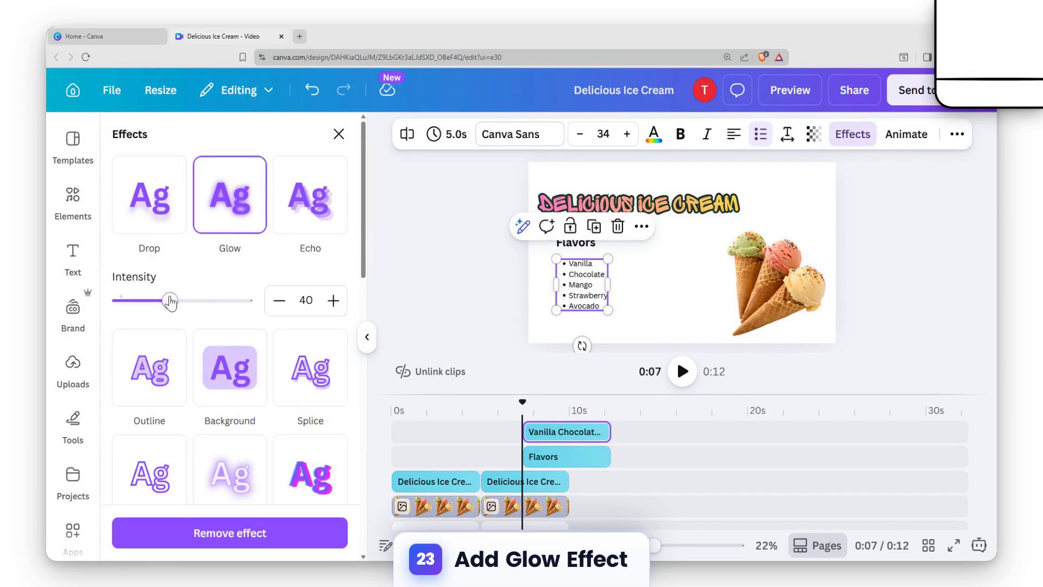
left_click_drag(194, 309, 222, 313)
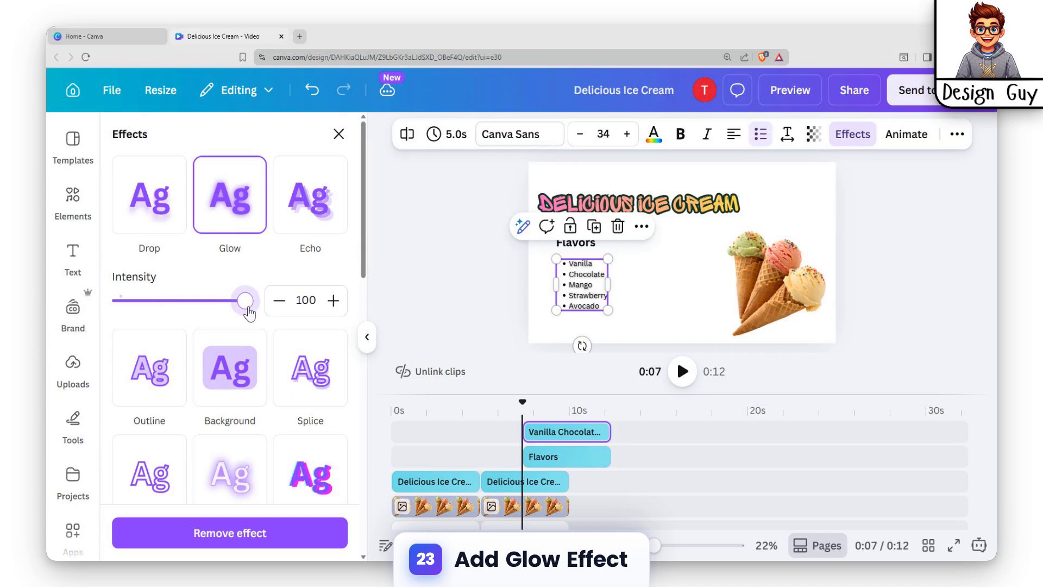
scroll(319, 393, "down", 10)
scroll(311, 402, "up", 10)
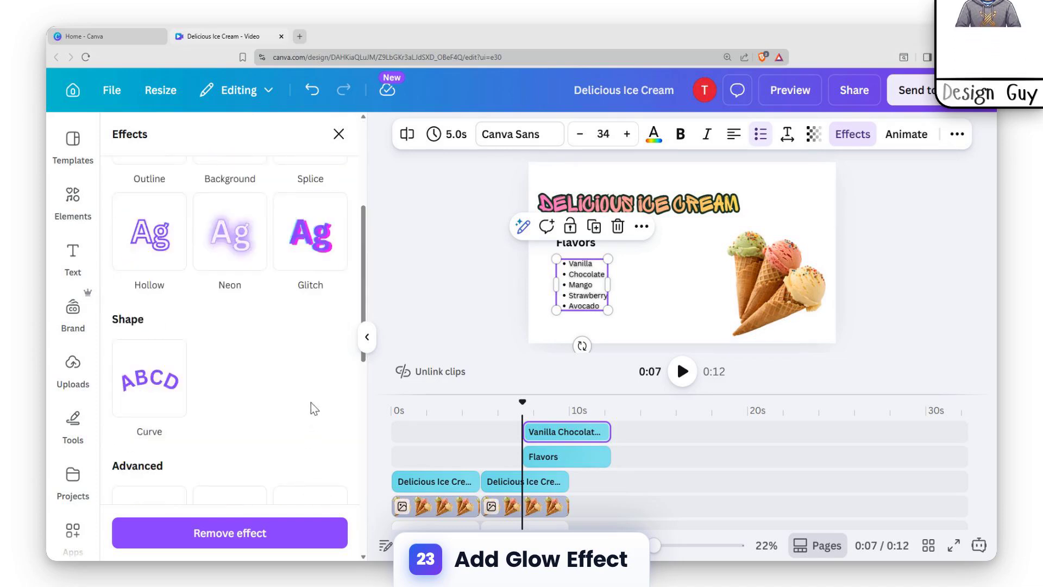
Apply the Glow effect to the Flavors heading at maximum intensity.
left_click(575, 242)
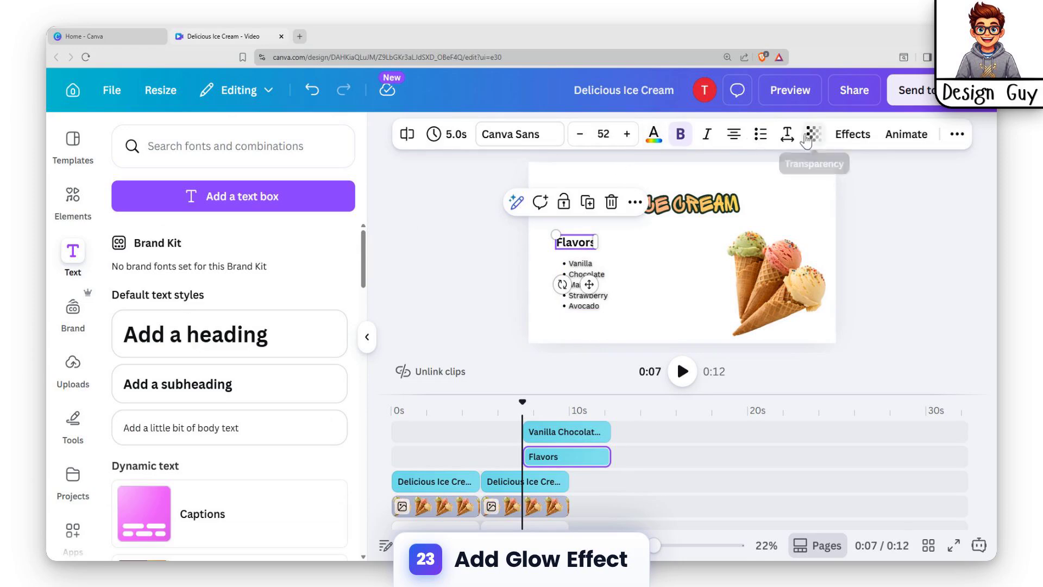
left_click(852, 134)
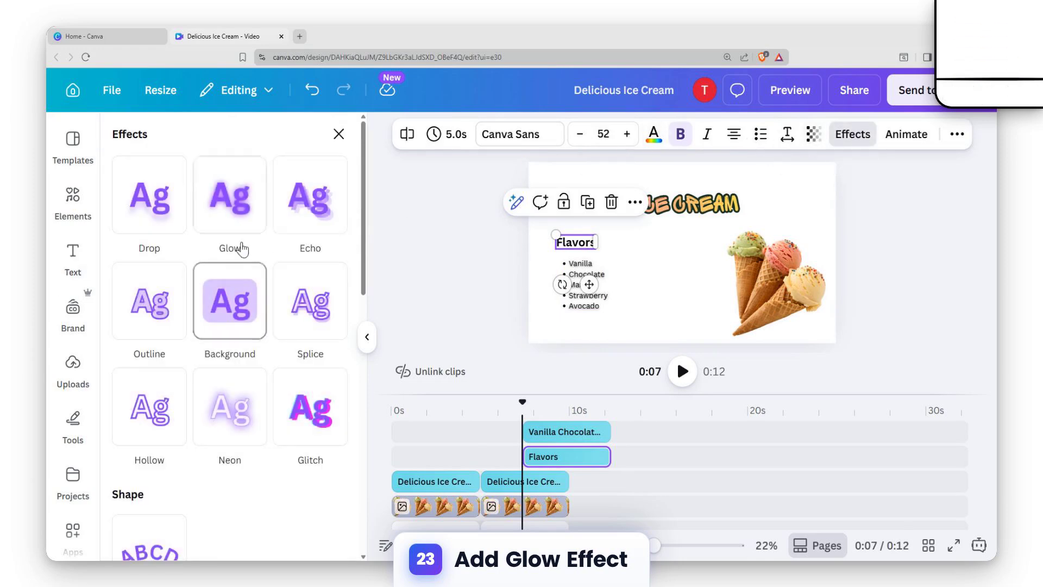
left_click(236, 239)
left_click_drag(170, 301, 468, 302)
Select the Flavors heading and flavour list together and apply the Ascend animation.
left_click(651, 261)
left_click_drag(546, 232, 635, 319)
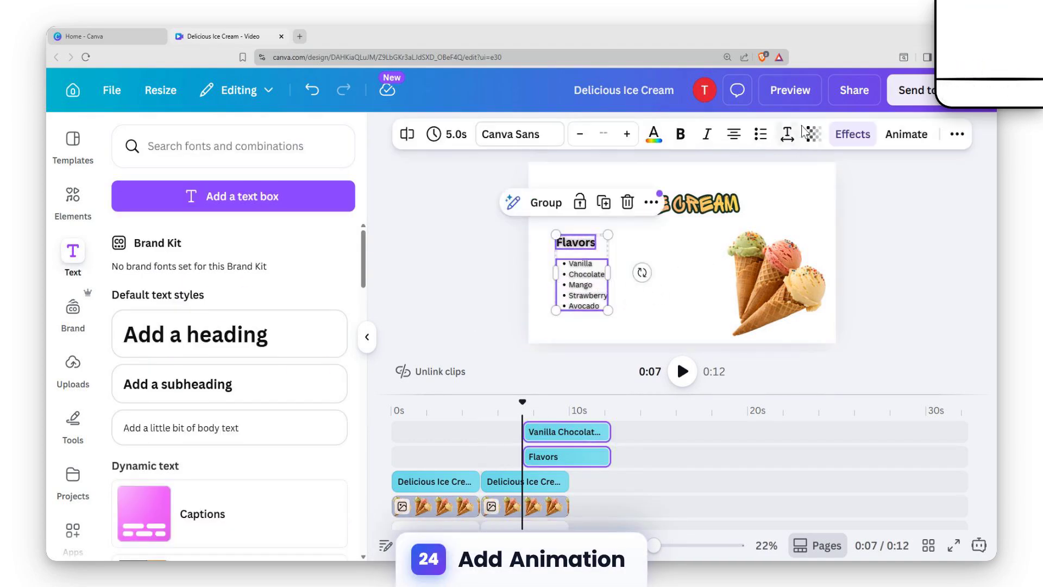
left_click(907, 134)
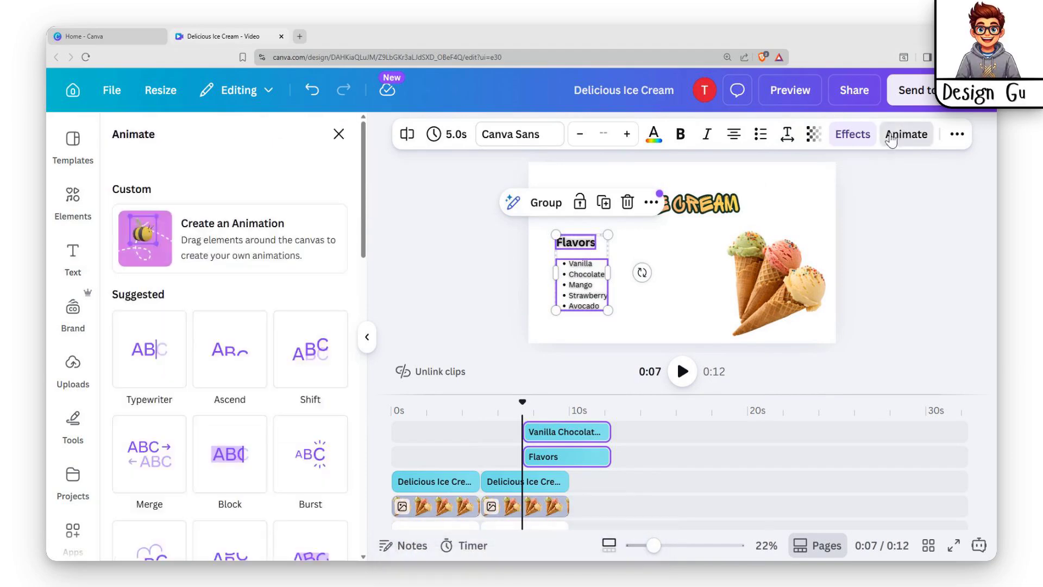
left_click(218, 354)
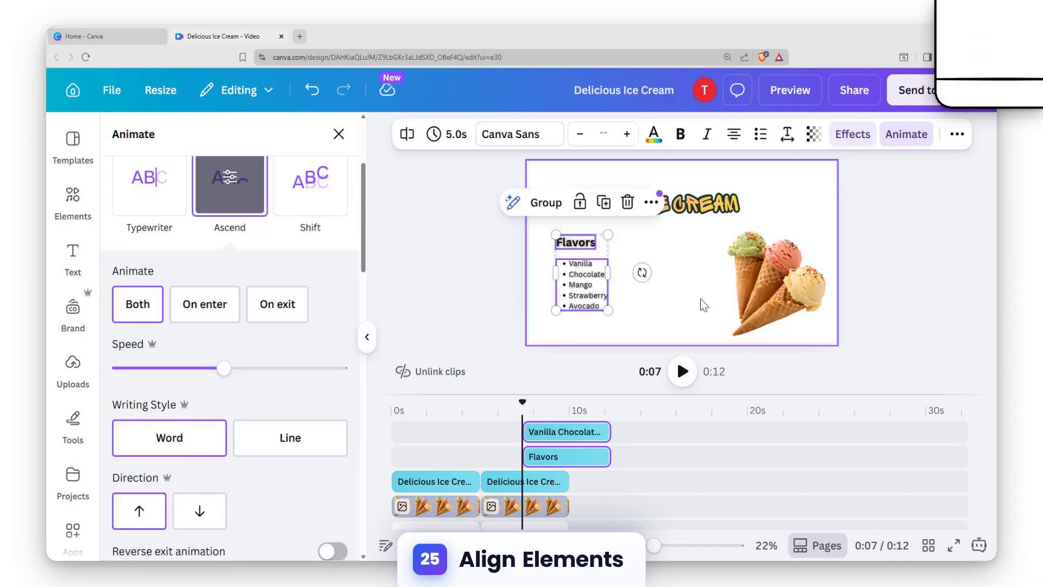
Align the Flavors heading and flavour list clips so they start at the beginning of the second page in the timeline.
left_click(704, 304)
left_click(897, 228)
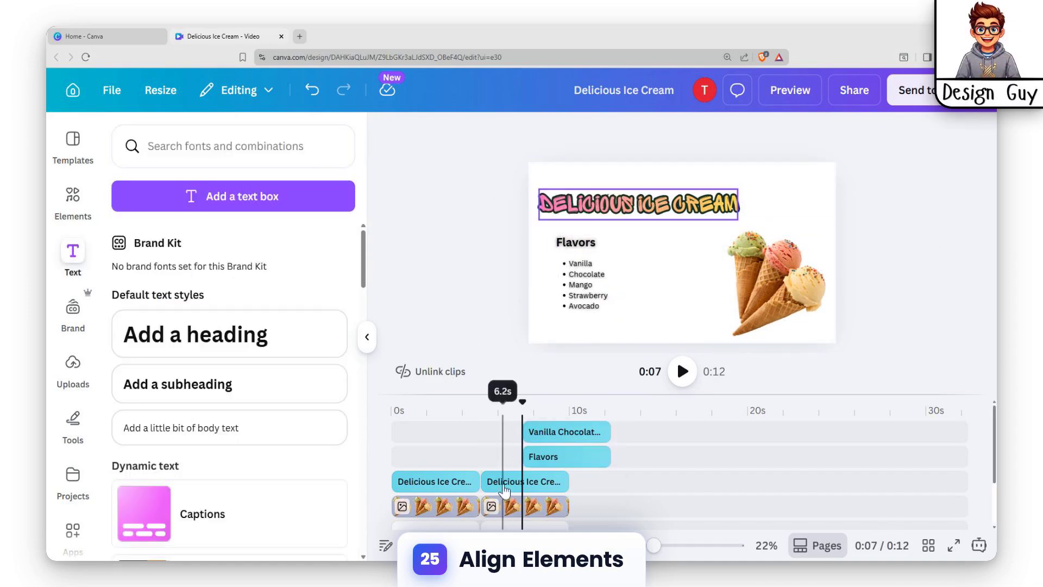
left_click(429, 507)
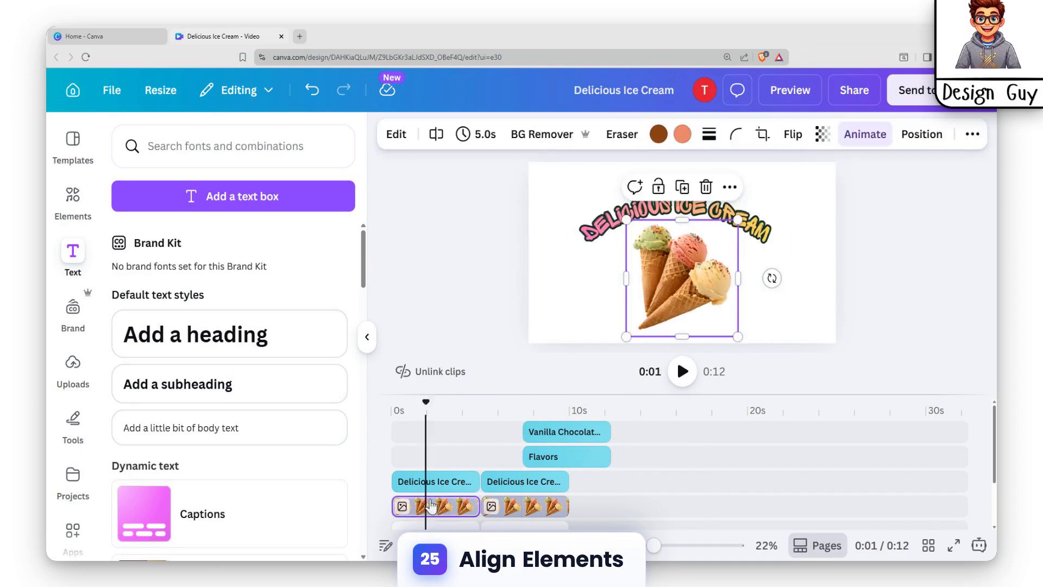
left_click_drag(550, 456, 502, 431)
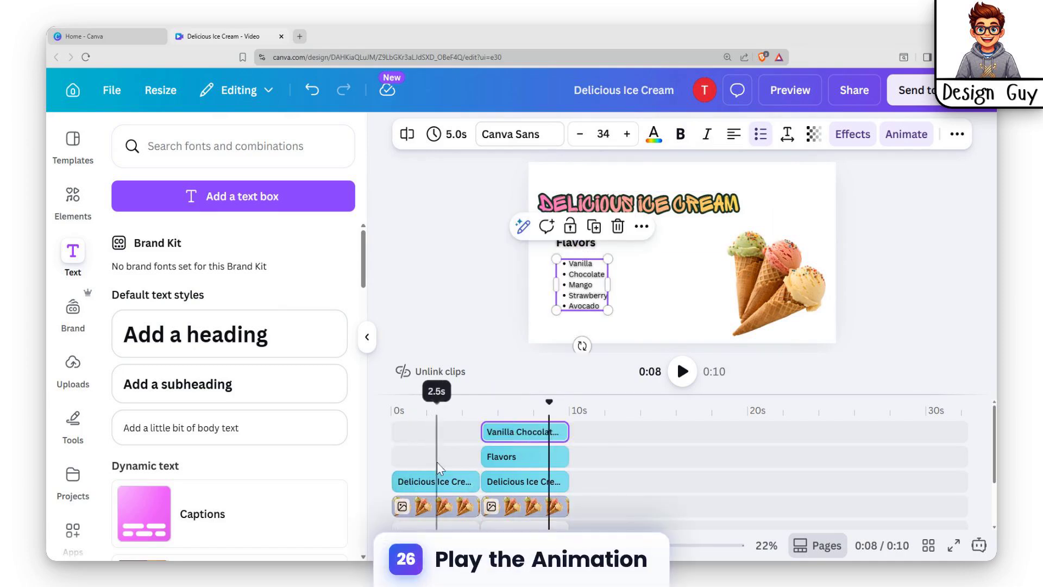
Play the video from the start to check the animations.
scroll(438, 472, "down", 3)
left_click(434, 486)
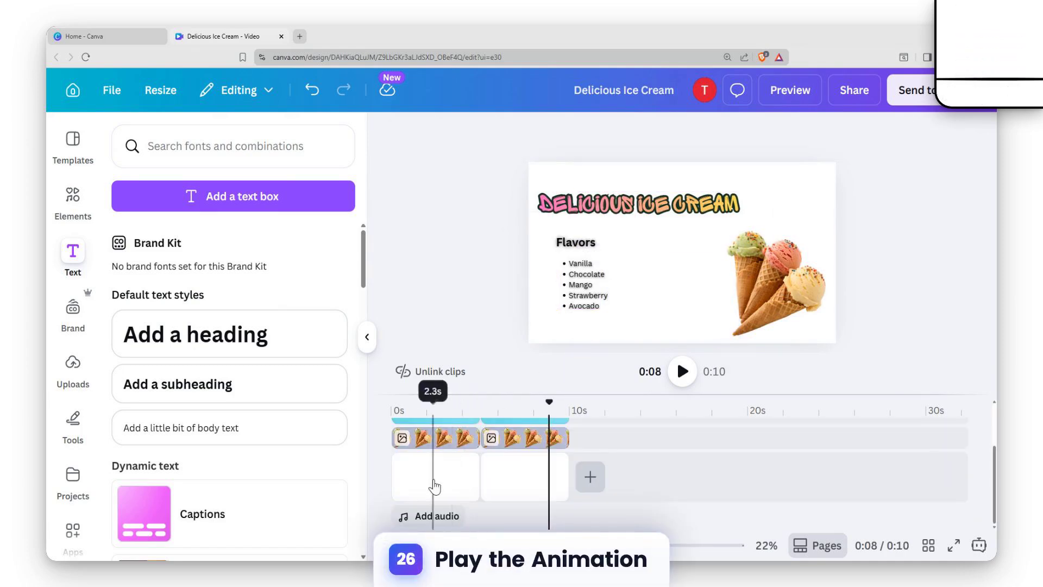
left_click(434, 486)
left_click_drag(434, 411, 374, 407)
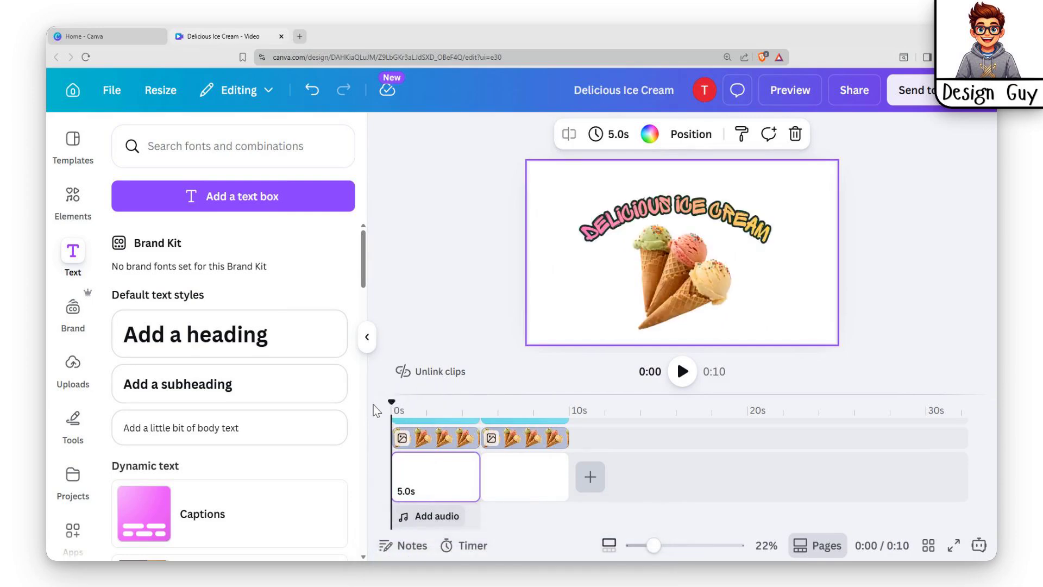
left_click(681, 372)
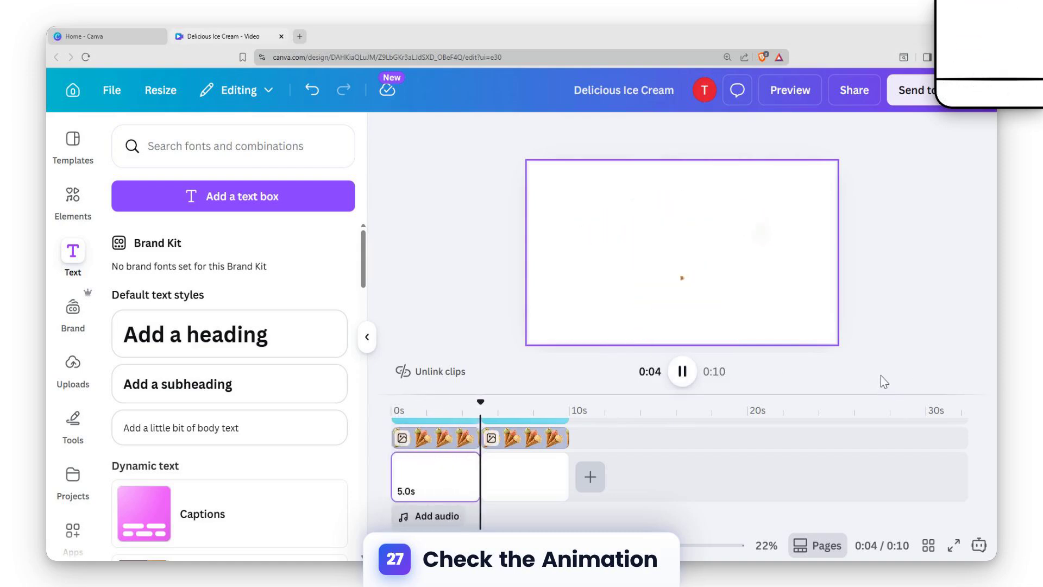
Add a Match & Move transition between the two pages and play the video from the start.
left_click(480, 488)
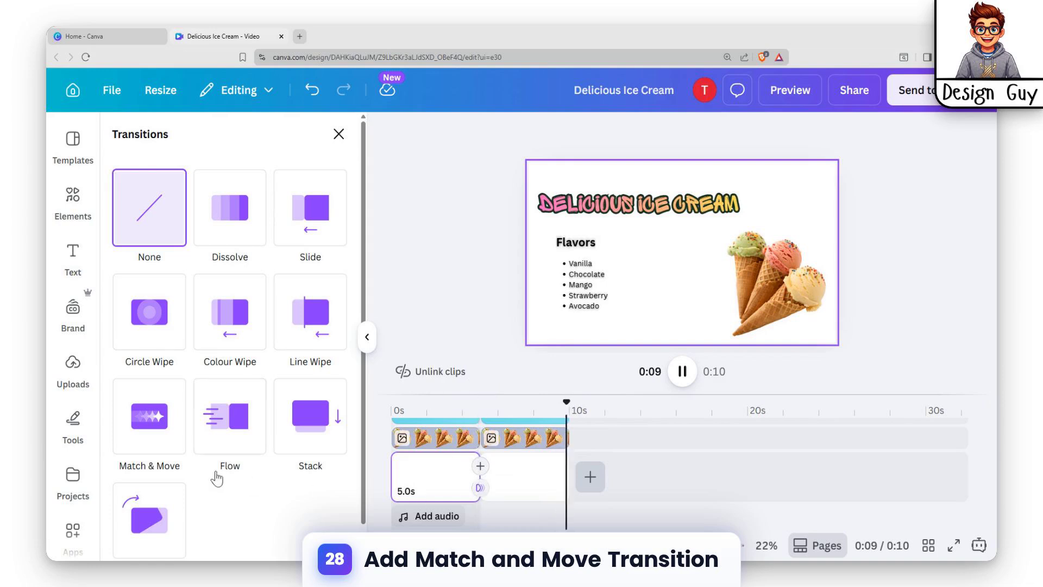
left_click(149, 416)
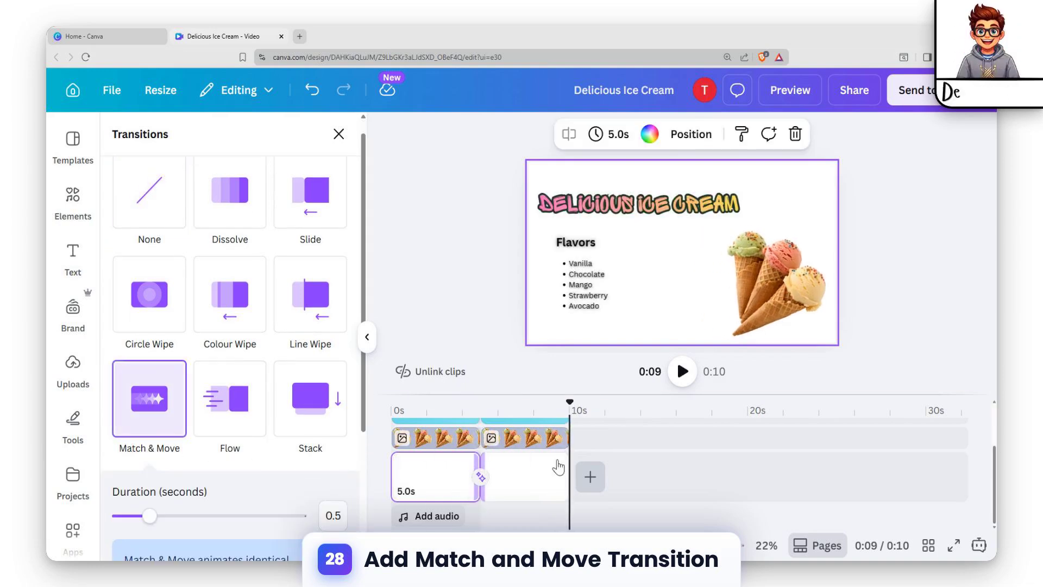
left_click_drag(571, 417, 391, 417)
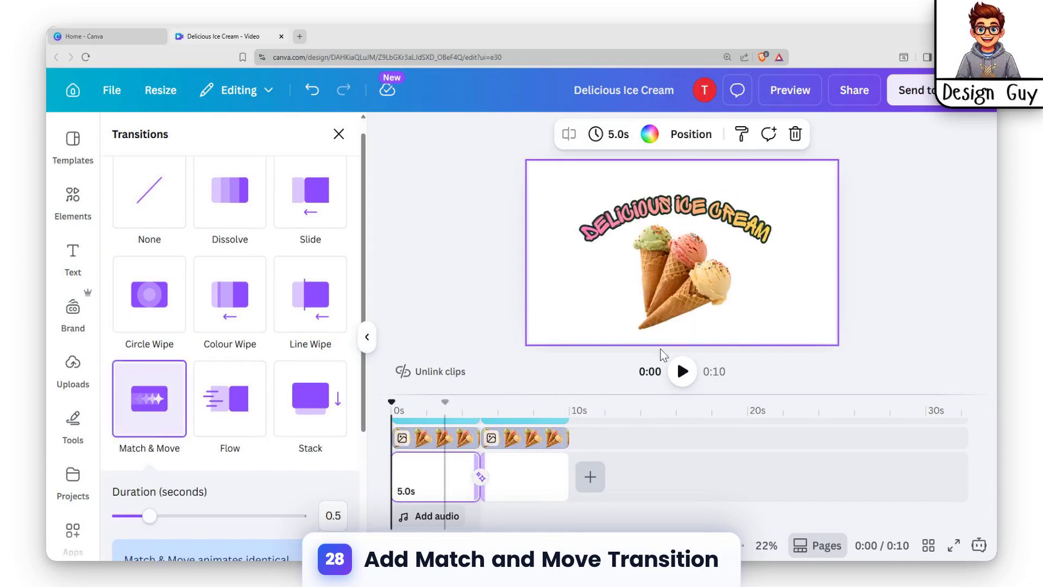
left_click(682, 372)
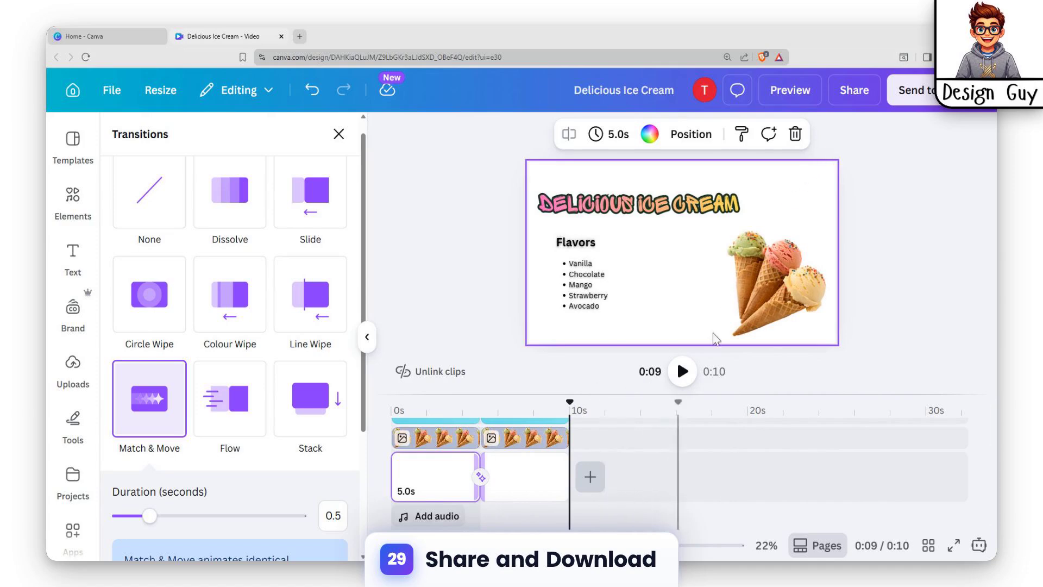
Open the Share download options and set the MP4 video quality to 4K (UHD).
left_click(857, 93)
left_click(716, 426)
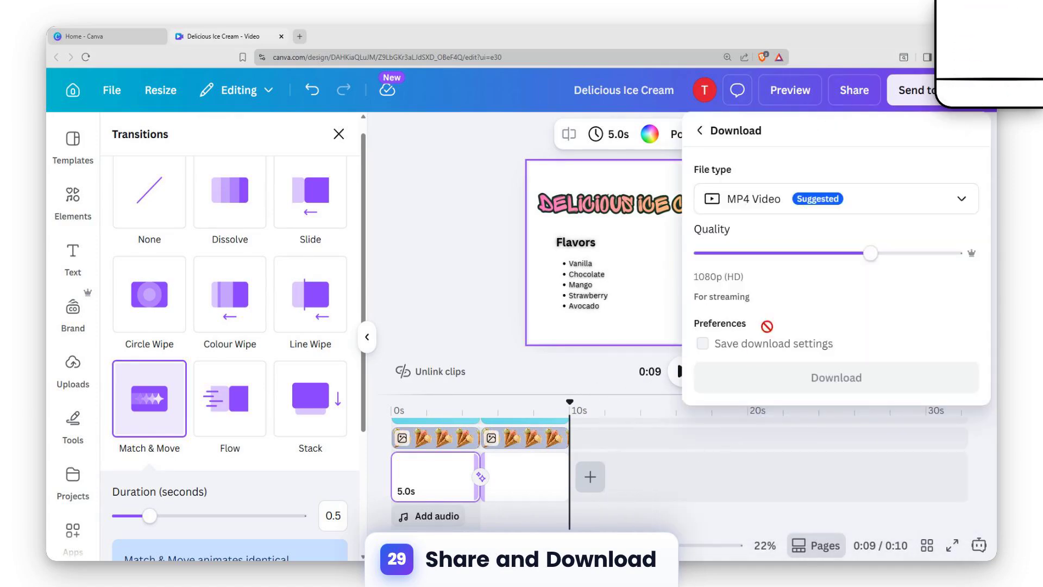
left_click(955, 254)
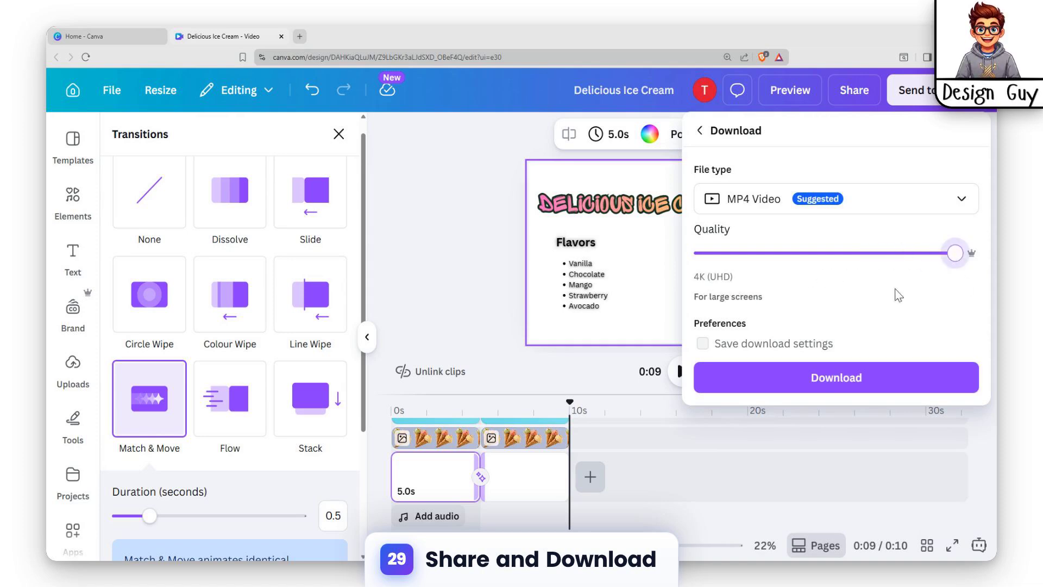